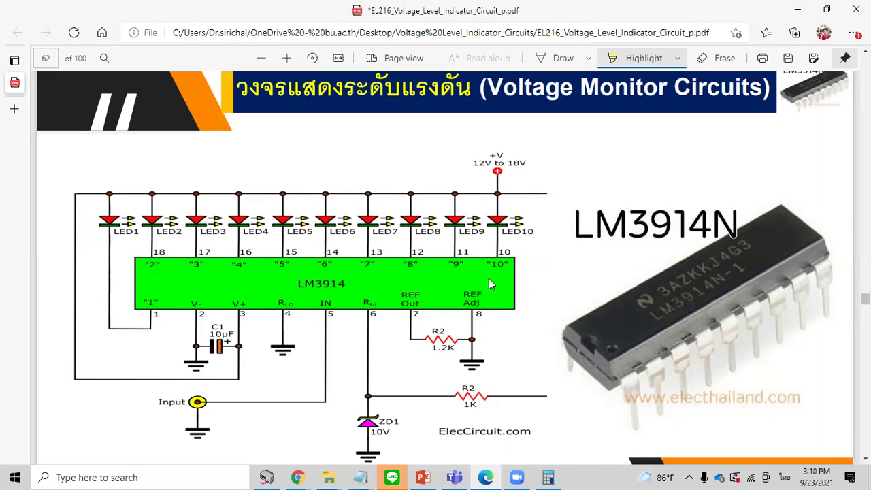
# - Examine the LM3914 voltage monitor circuits, data sheet and battery level indicator slides on pages 62 to 69 of the PDF
pyautogui.scroll(-3, 555, 299)
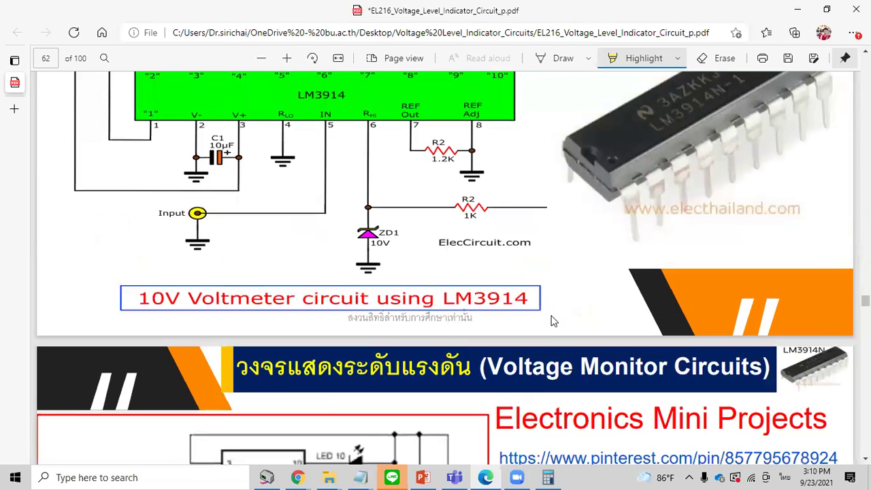
pyautogui.scroll(-2, 555, 322)
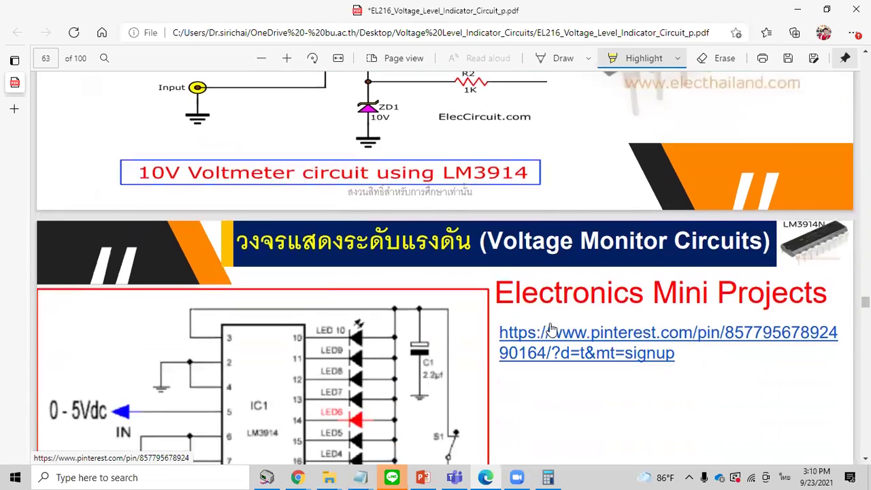
pyautogui.scroll(-1, 552, 329)
pyautogui.scroll(-1, 552, 329)
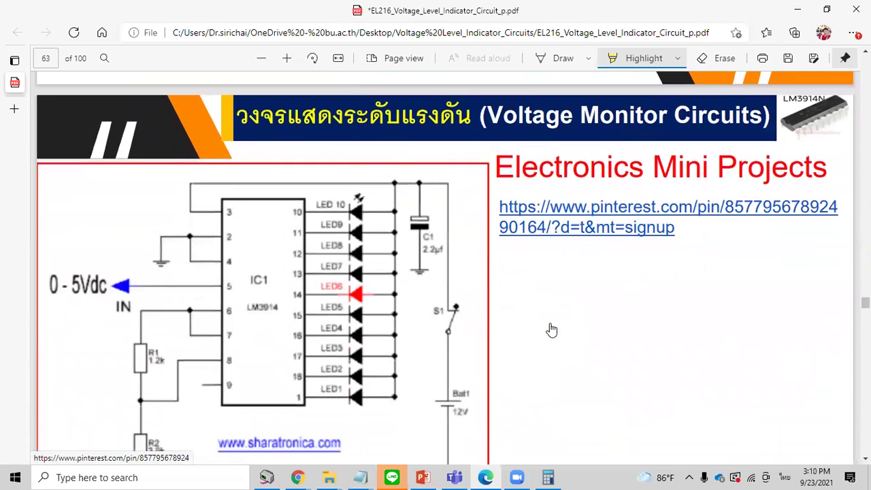
pyautogui.scroll(-2, 552, 330)
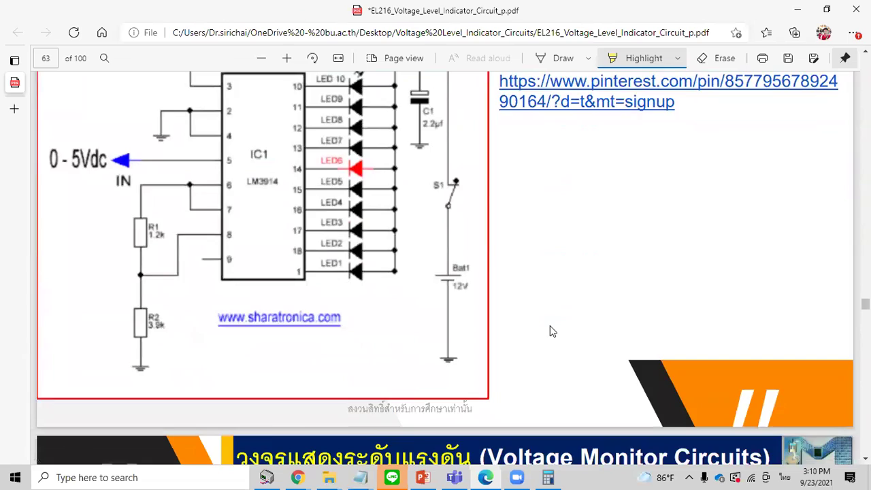
pyautogui.scroll(-3, 553, 331)
pyautogui.scroll(-5, 551, 330)
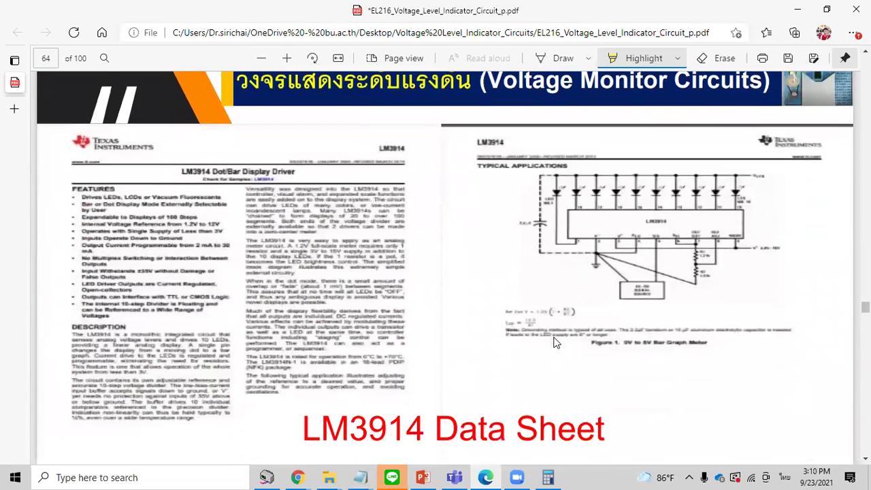
pyautogui.scroll(-1, 553, 345)
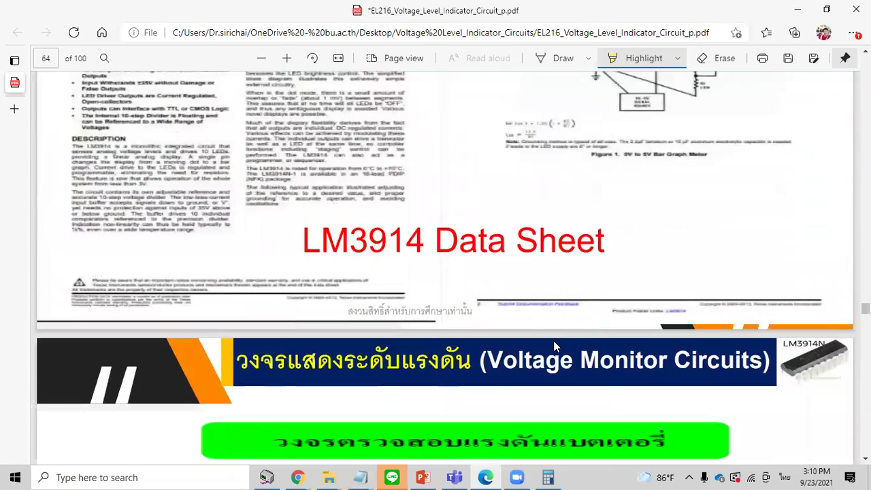
pyautogui.scroll(-5, 518, 289)
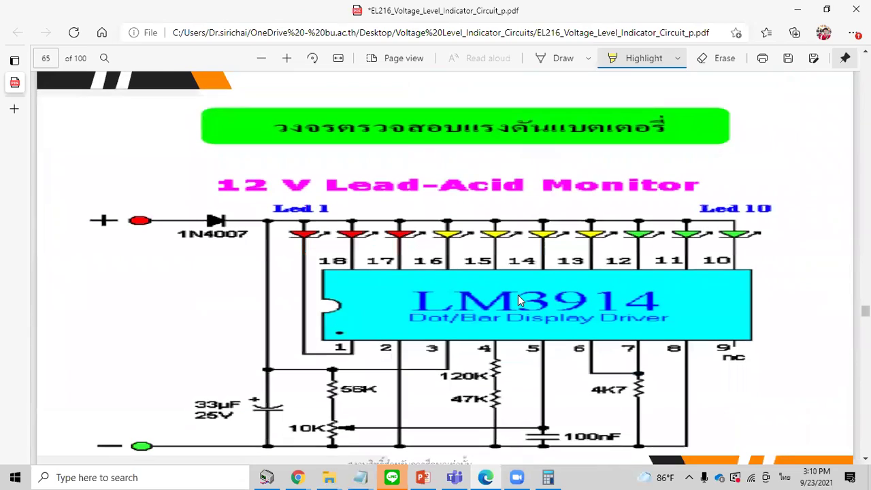
pyautogui.scroll(-9, 518, 299)
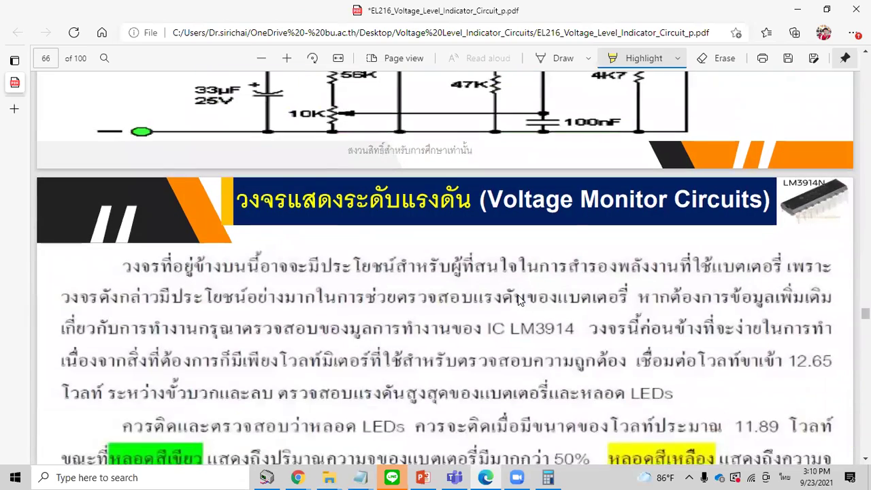
pyautogui.scroll(-1, 518, 300)
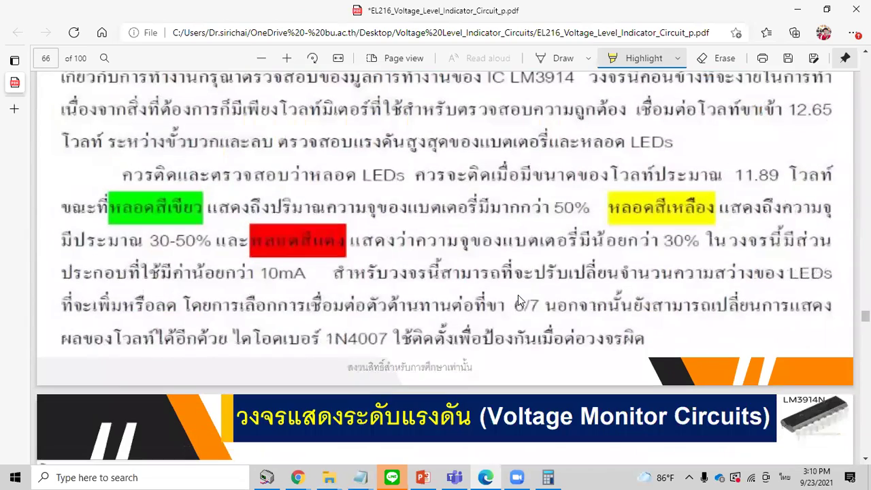
pyautogui.scroll(-7, 518, 300)
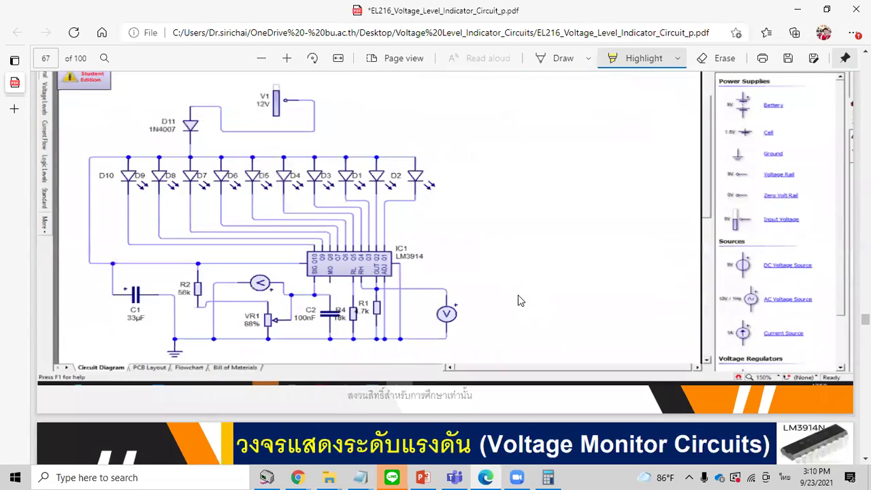
pyautogui.scroll(-12, 518, 300)
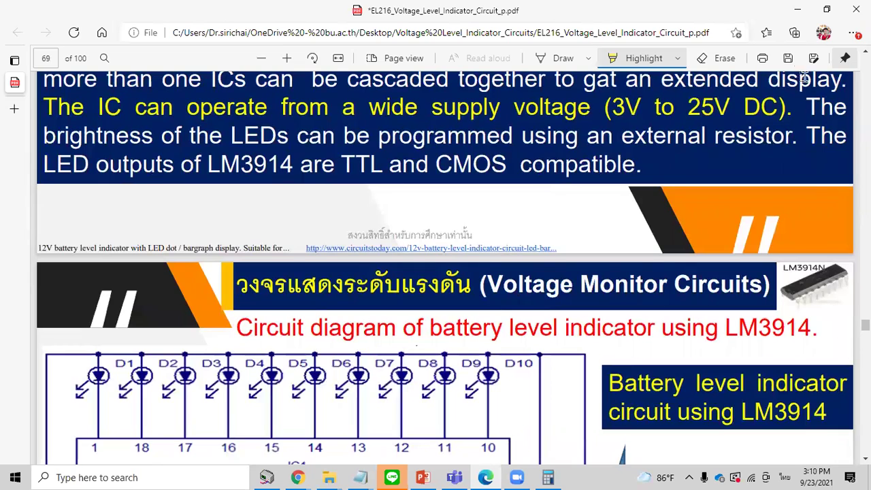
# - Put the PDF away, switch to Chrome and view the YouTube video comparing the LM3914 and LM3915, minimizing its window after viewing
pyautogui.click(485, 477)
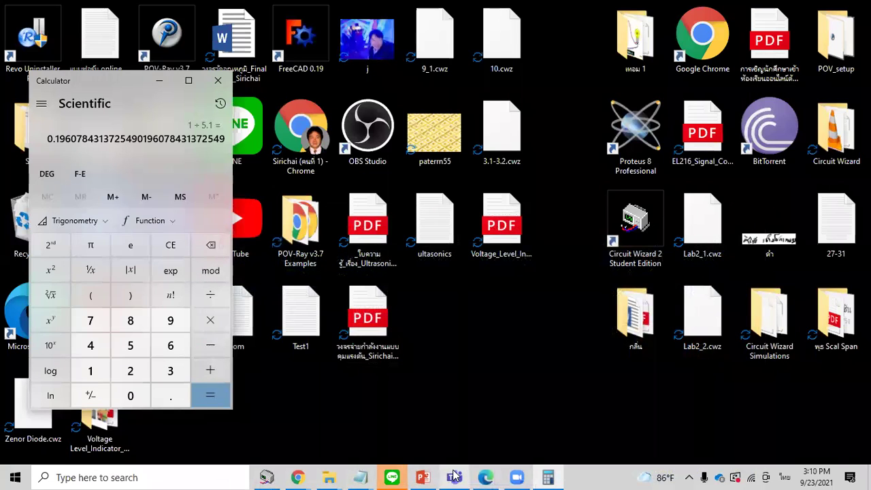
pyautogui.moveTo(305, 475)
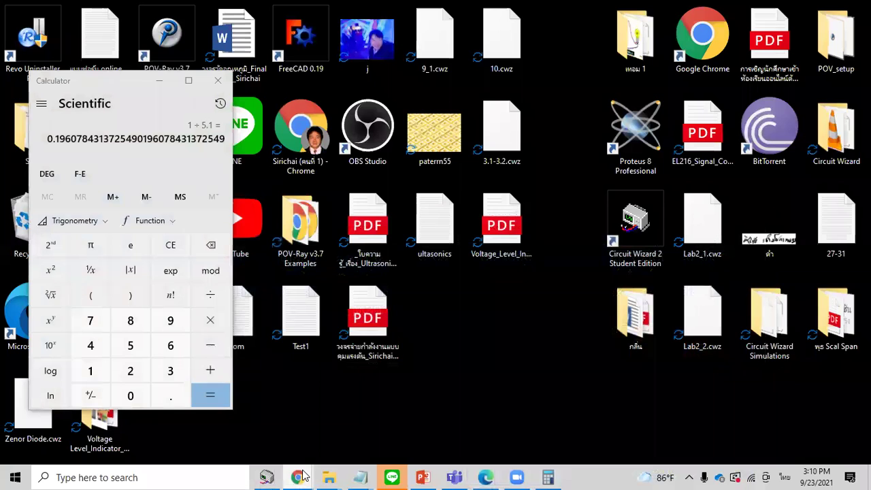
pyautogui.click(414, 392)
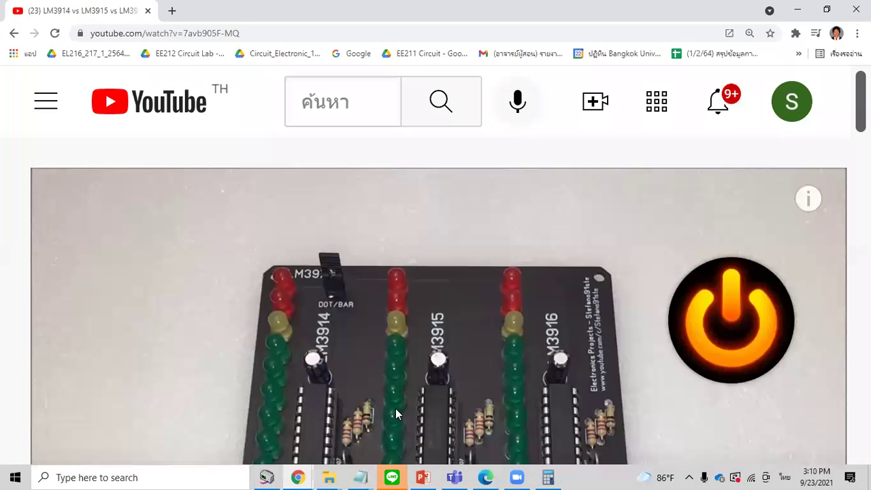
pyautogui.scroll(-1, 435, 346)
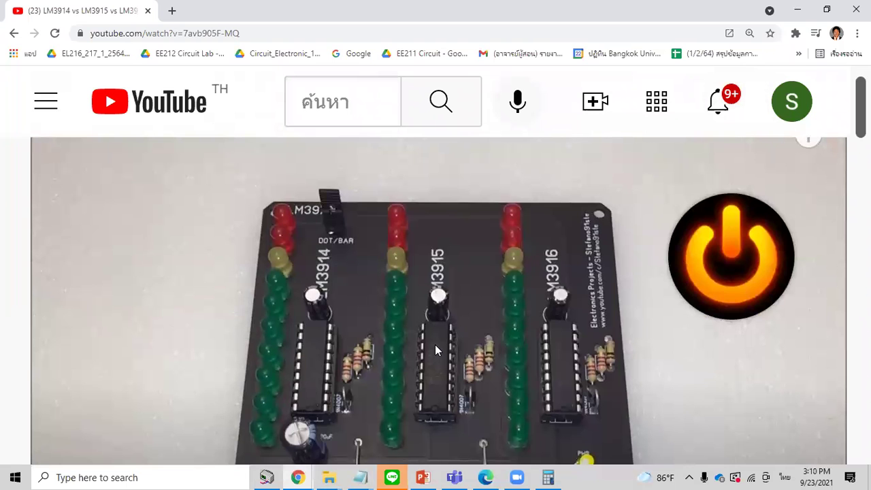
pyautogui.click(795, 13)
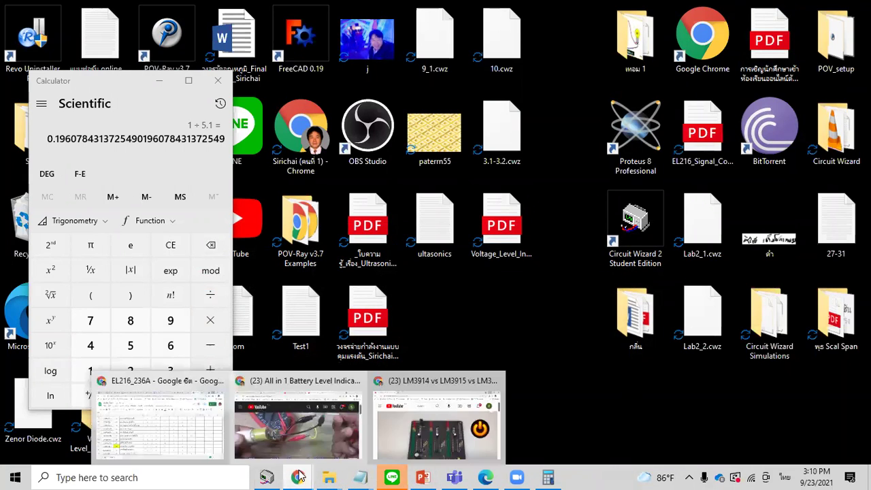
# - View the YouTube video on making a 12V battery monitor in a maximized window and the All in 1 Battery Level Indicator video
pyautogui.moveTo(298, 477)
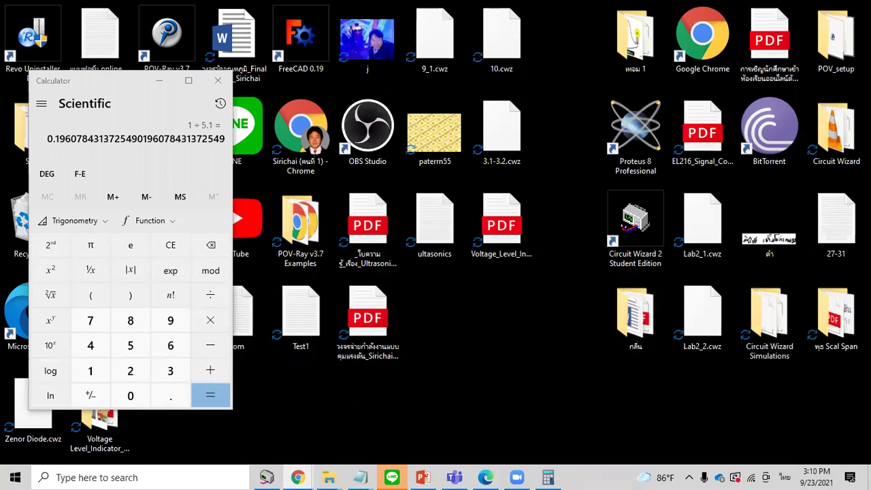
pyautogui.hotkey('alt', 'Tab')
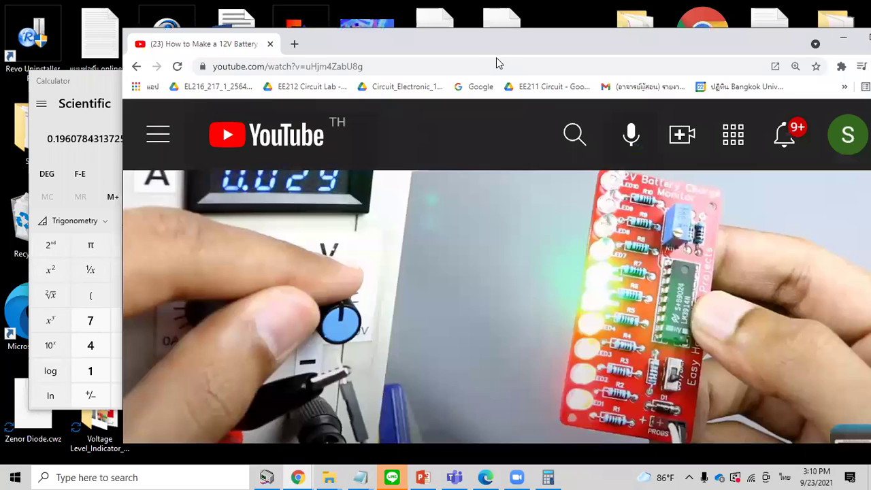
pyautogui.doubleClick(677, 43)
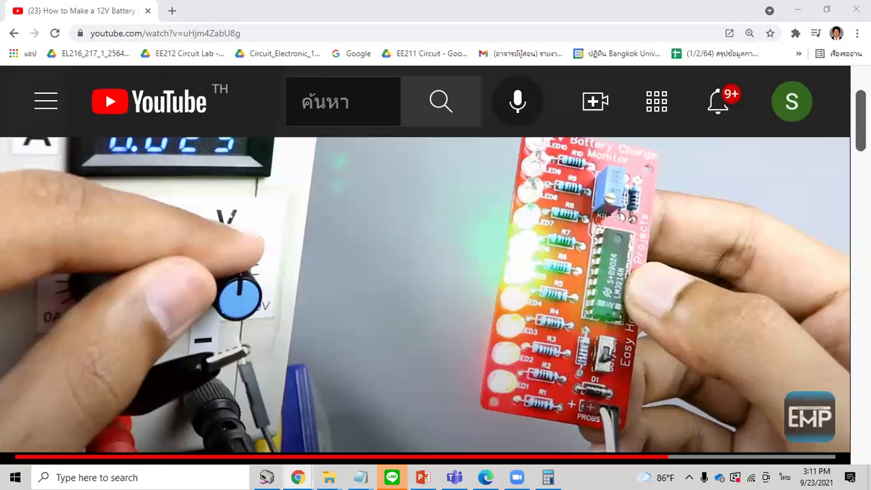
pyautogui.hotkey('alt', 'Tab')
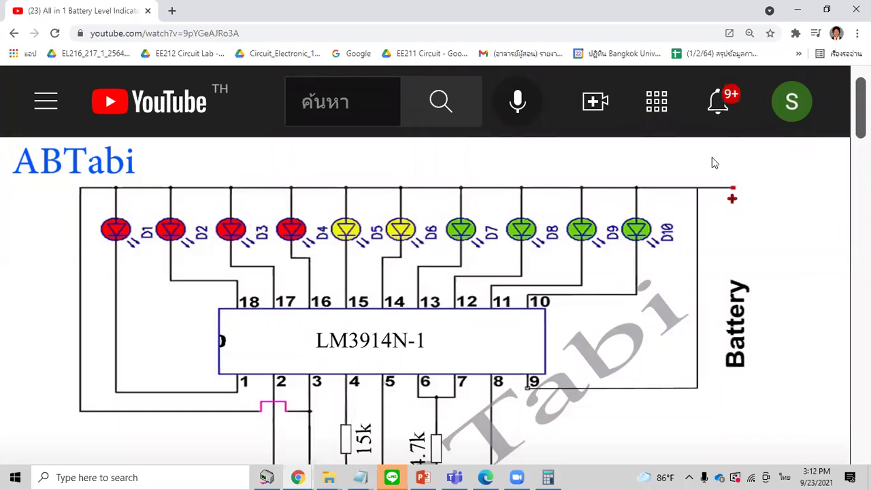
# - Clear the desktop by minimizing both YouTube windows and the LINE window and closing the calculator
pyautogui.click(797, 10)
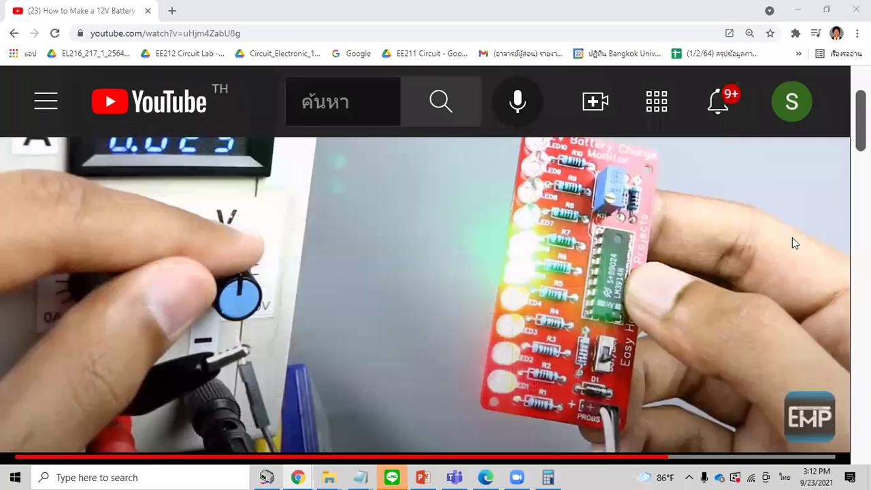
pyautogui.click(800, 15)
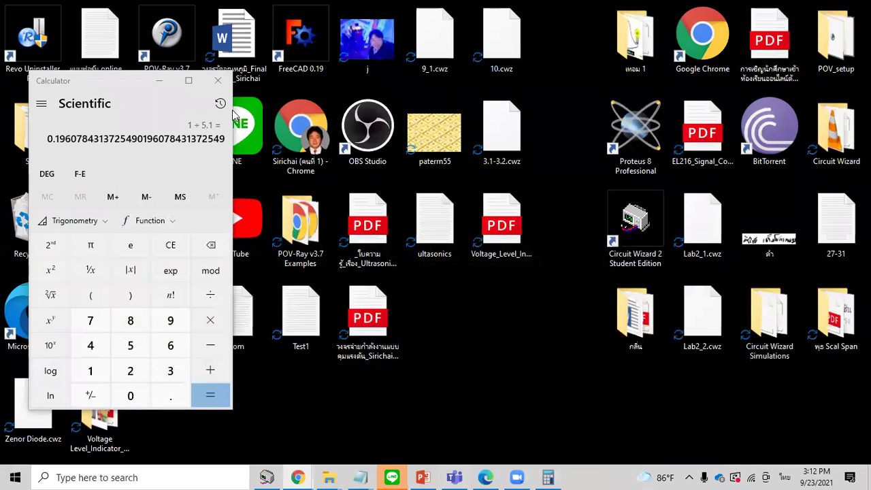
pyautogui.click(218, 81)
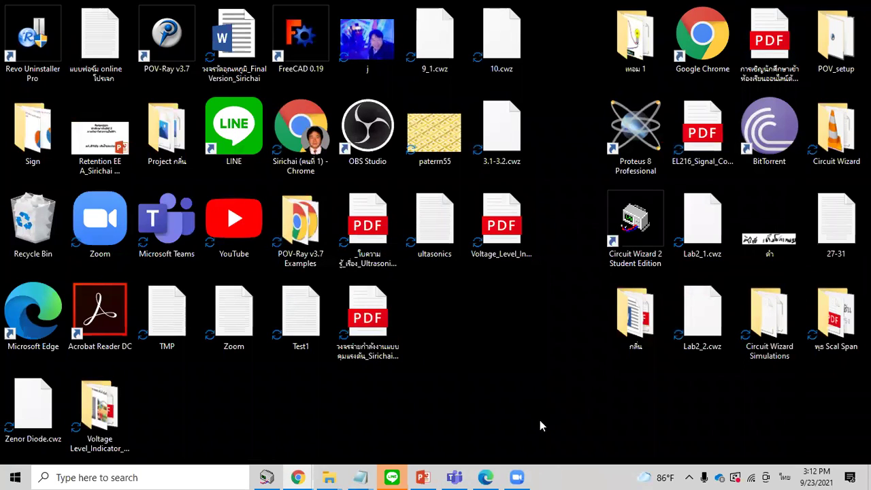
pyautogui.click(394, 476)
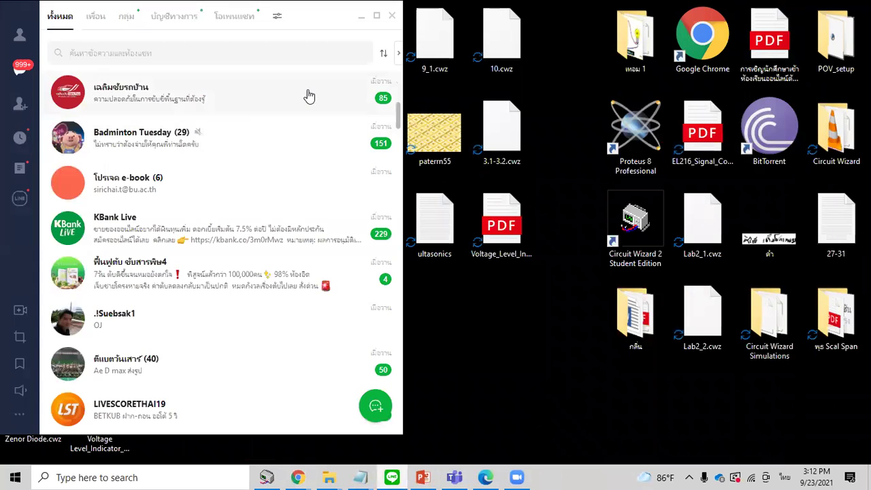
pyautogui.click(362, 21)
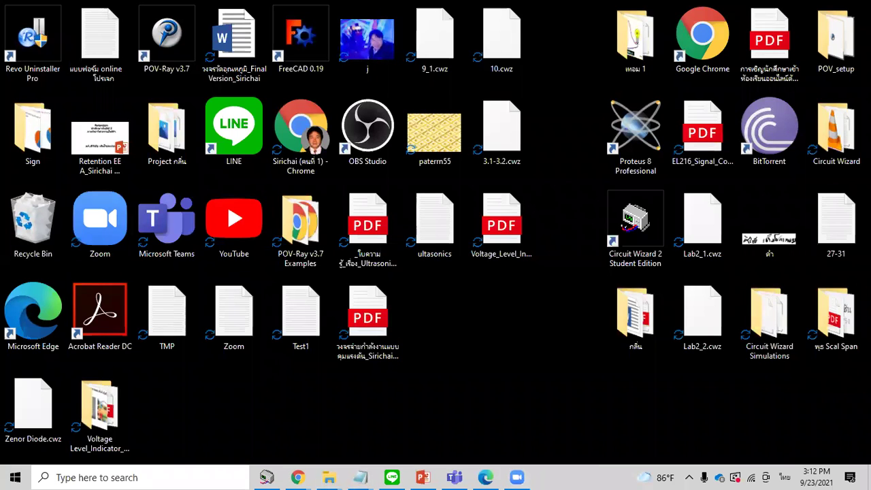
# - Switch to the EL216_236A spreadsheet in Google Sheets and select cell J5 near the start of the student list
pyautogui.hotkey('alt', 'Tab')
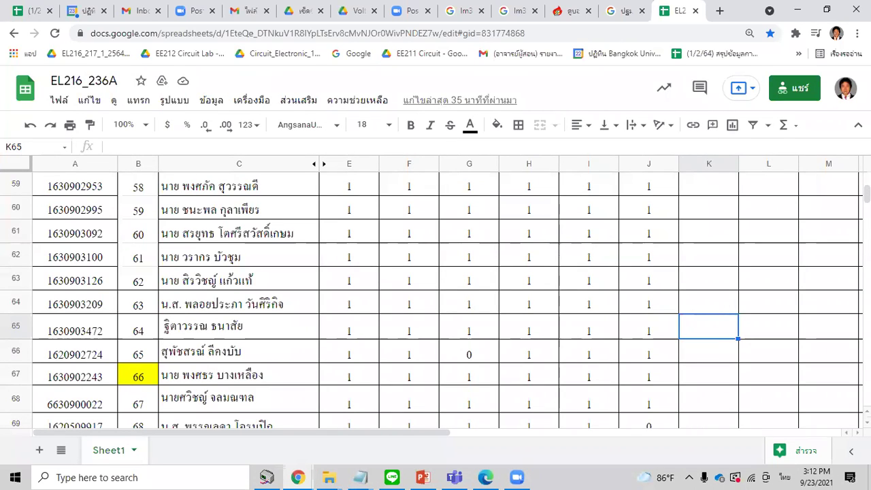
pyautogui.click(649, 326)
pyautogui.click(649, 303)
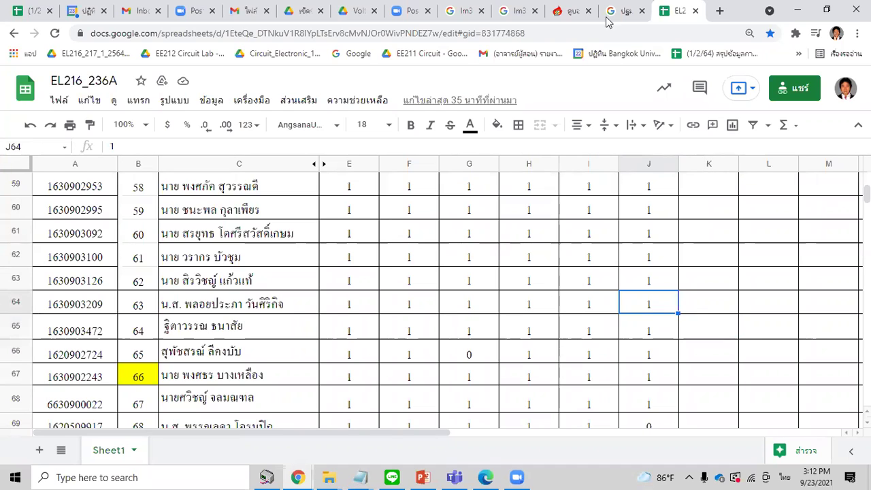
pyautogui.scroll(3, 693, 255)
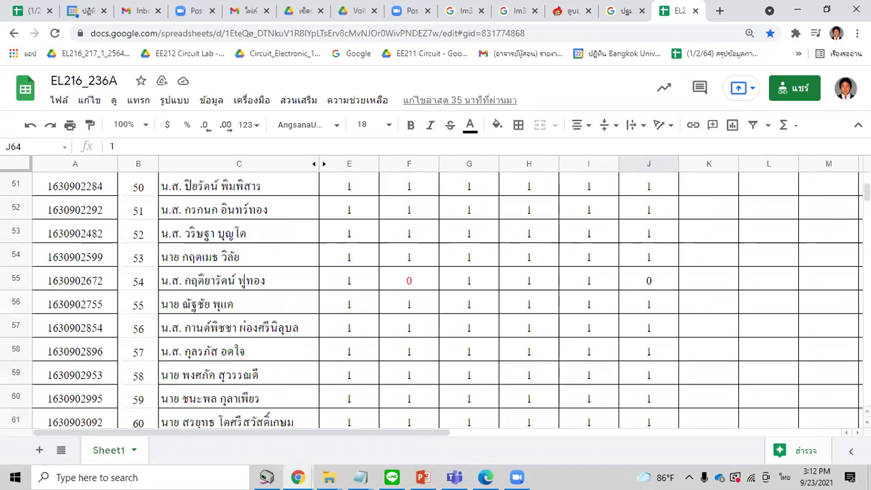
pyautogui.scroll(12, 708, 251)
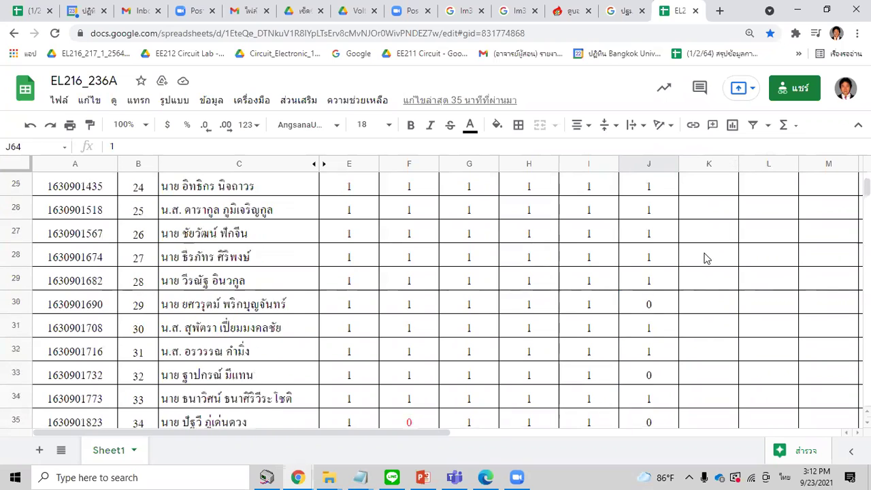
pyautogui.scroll(6, 708, 250)
pyautogui.scroll(-2, 708, 251)
pyautogui.scroll(1, 708, 251)
pyautogui.click(658, 234)
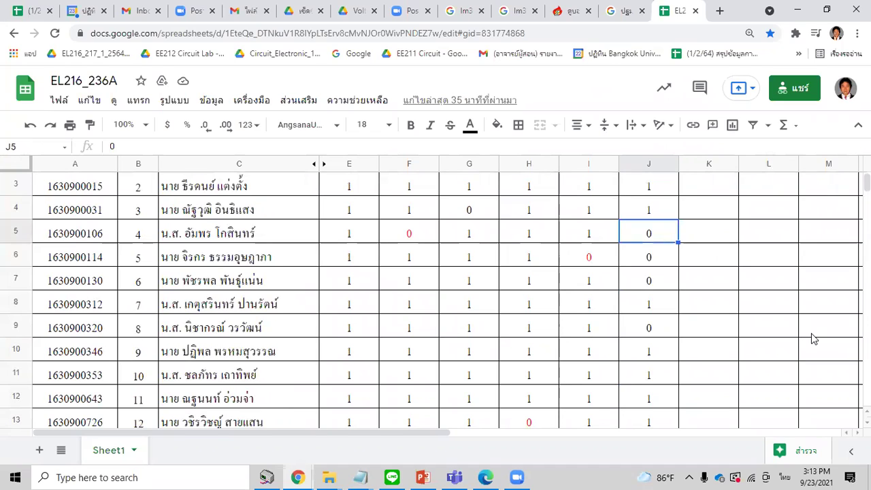
# - Check the students' column J entries row by row from row 5 down to row 31
pyautogui.press('Down')
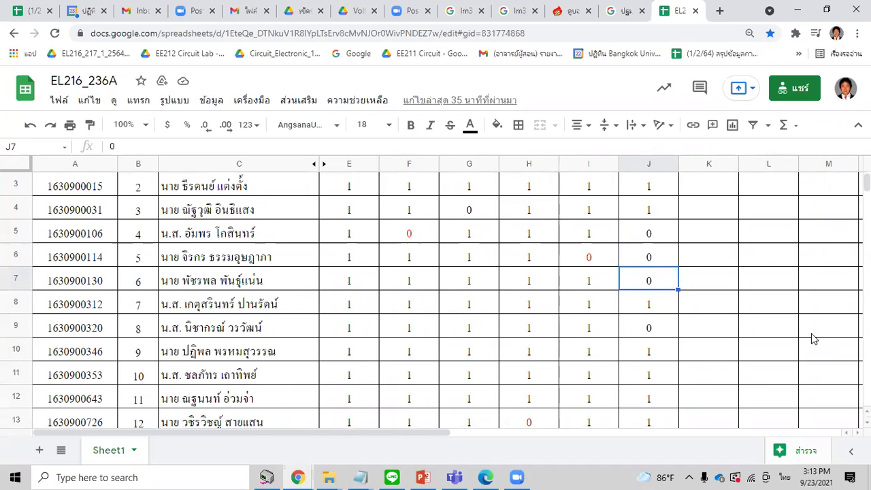
pyautogui.press('Down')
pyautogui.press('Down')
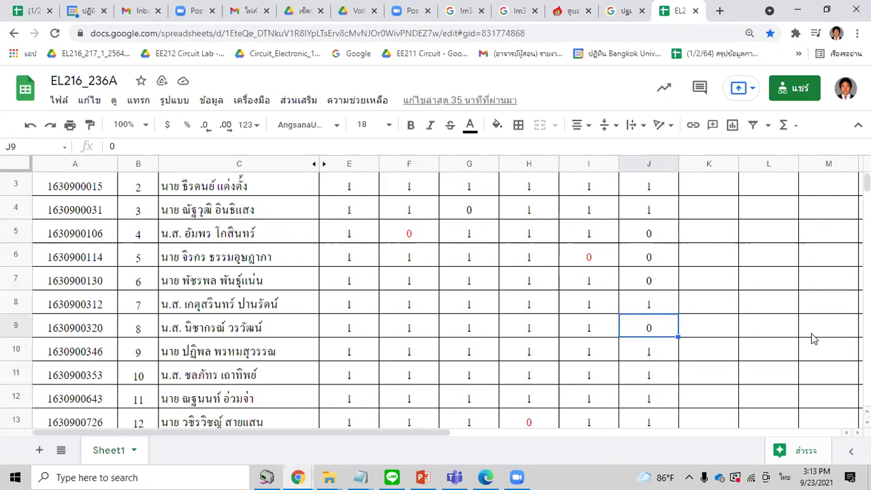
pyautogui.press('Down')
pyautogui.press('Down')
pyautogui.press('Down')
pyautogui.press('Down')
pyautogui.press('Down')
pyautogui.press('Down')
pyautogui.press('Down')
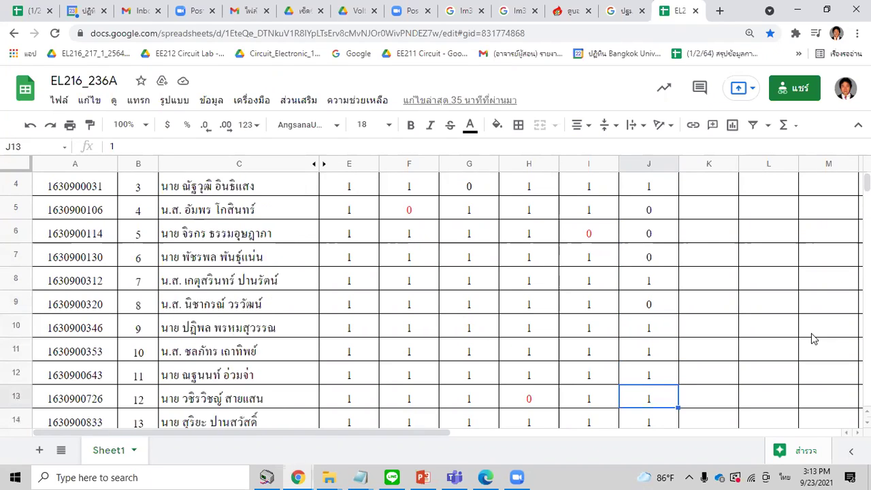
pyautogui.press('Down')
pyautogui.press('Down')
pyautogui.press('Down')
pyautogui.press('Down')
pyautogui.press('Down')
pyautogui.press('Down')
pyautogui.press('Down')
pyautogui.press('Down')
pyautogui.press('Down')
pyautogui.press('Down')
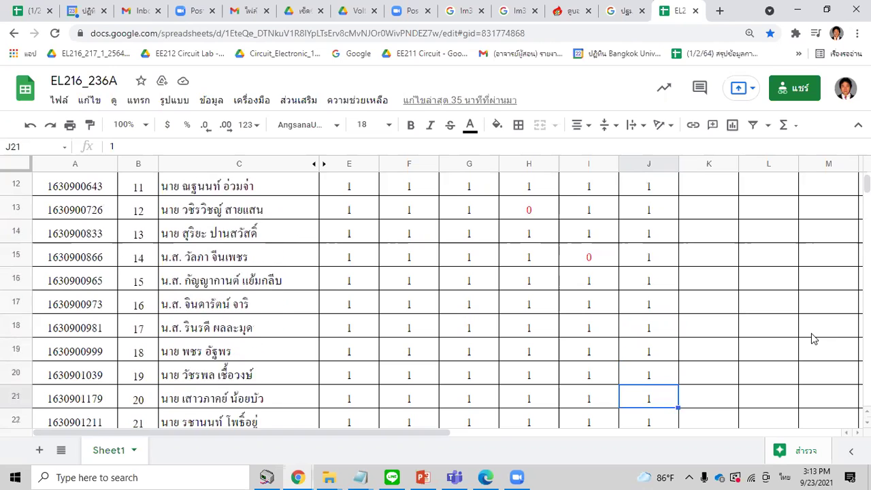
pyautogui.press('Down')
pyautogui.press('Down')
pyautogui.press('Down')
pyautogui.press('Down')
pyautogui.press('Down')
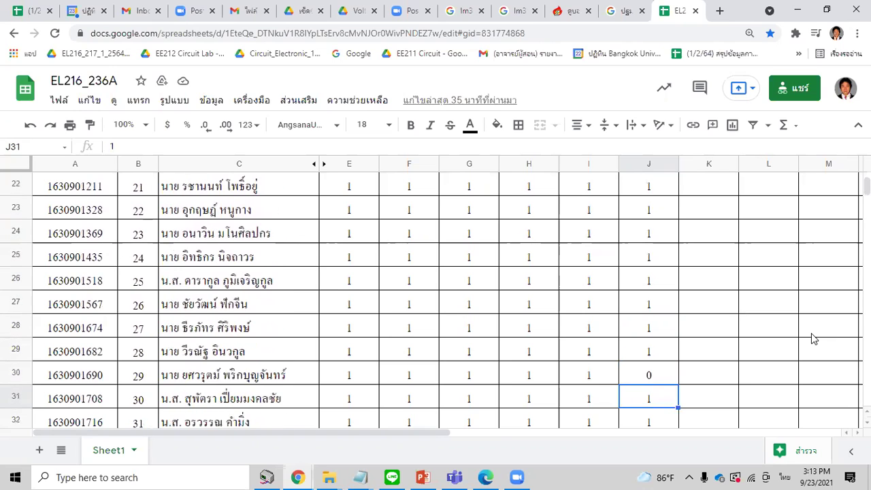
# - Recheck the column J entries around rows 30 to 35 and set cell J33 to 1
pyautogui.press('Up')
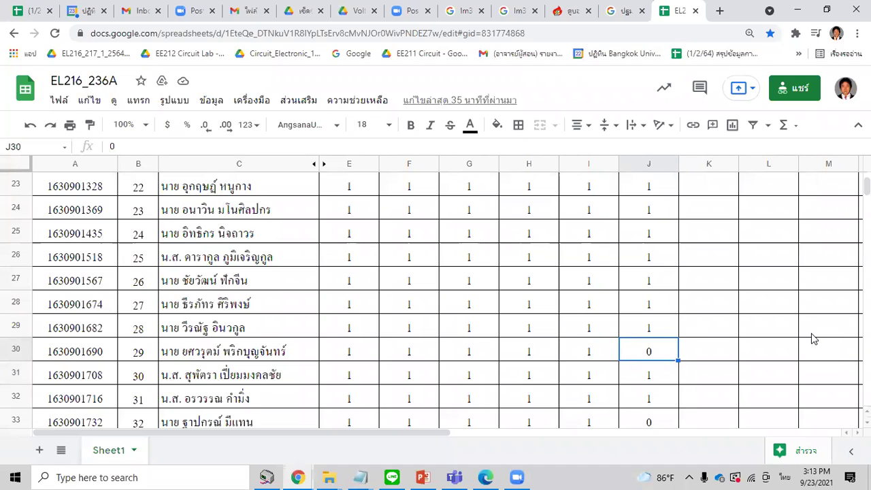
pyautogui.press('Up')
pyautogui.press('Down')
pyautogui.press('Up')
pyautogui.press('Down')
pyautogui.press('Down')
pyautogui.press('Down')
pyautogui.press('Down')
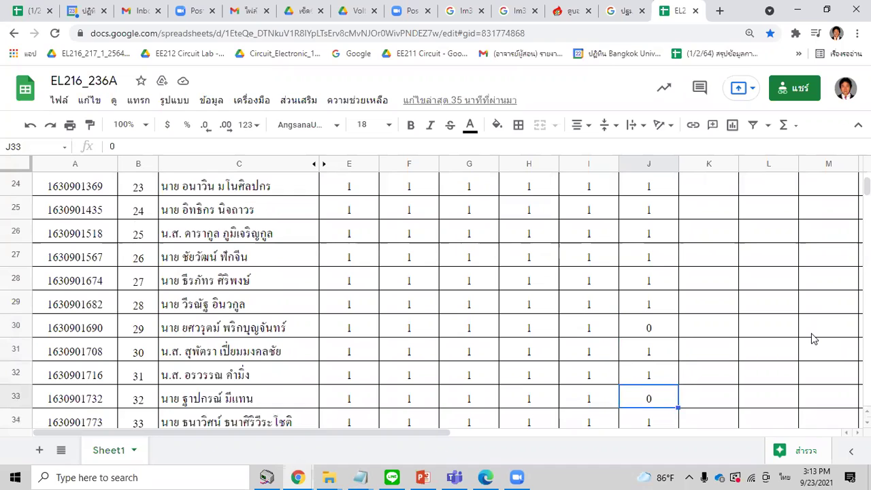
pyautogui.press('Down')
pyautogui.press('Down')
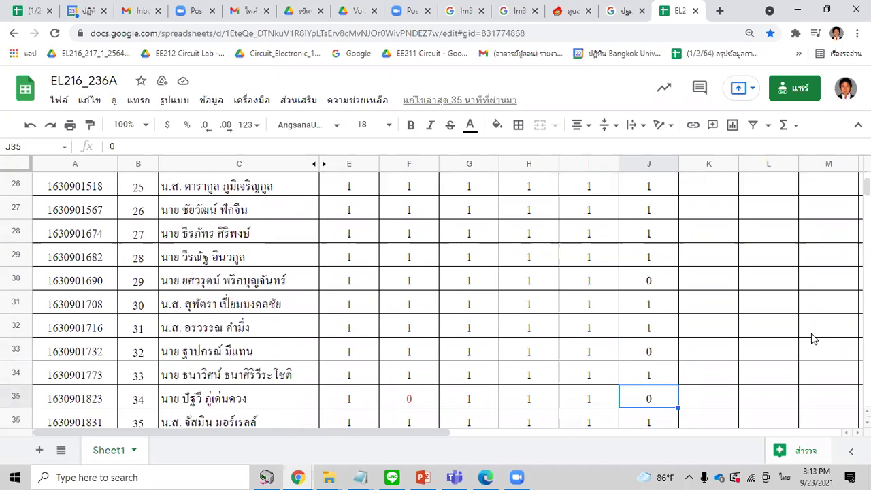
pyautogui.press('Up')
pyautogui.press('Up')
pyautogui.write('1')
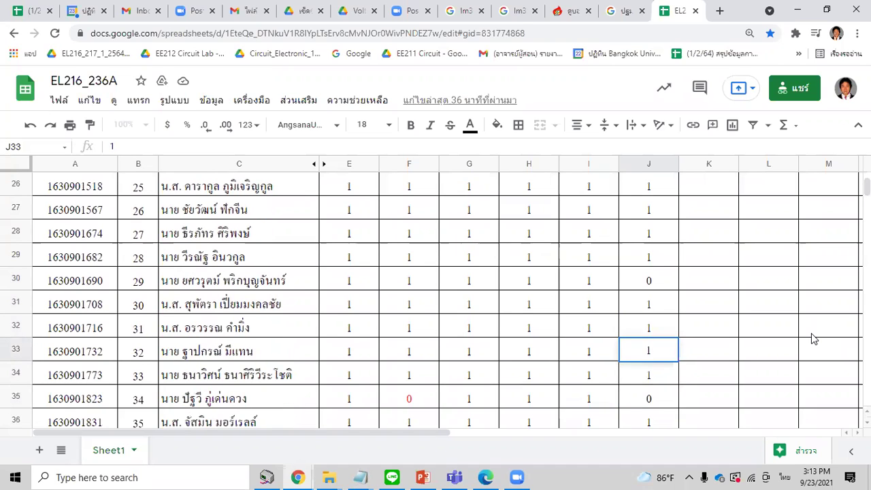
pyautogui.press('Return')
# - Continue checking the column J entries from row 35 down through the rows in the 40s
pyautogui.press('Down')
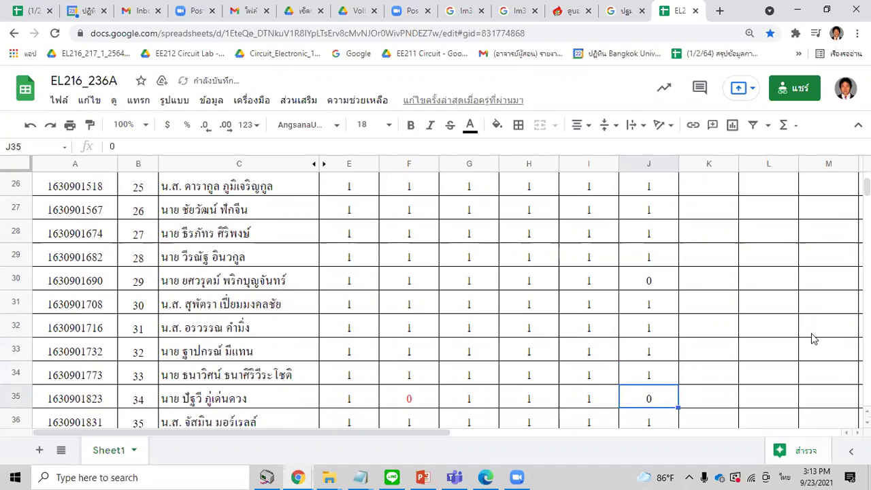
pyautogui.press('Down')
pyautogui.press('Down')
pyautogui.press('Down')
pyautogui.press('Up')
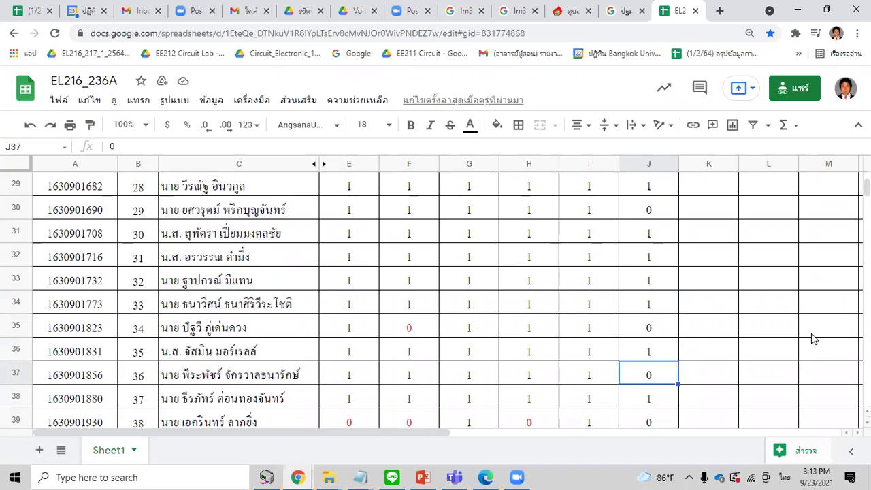
pyautogui.press('Down')
pyautogui.press('Down')
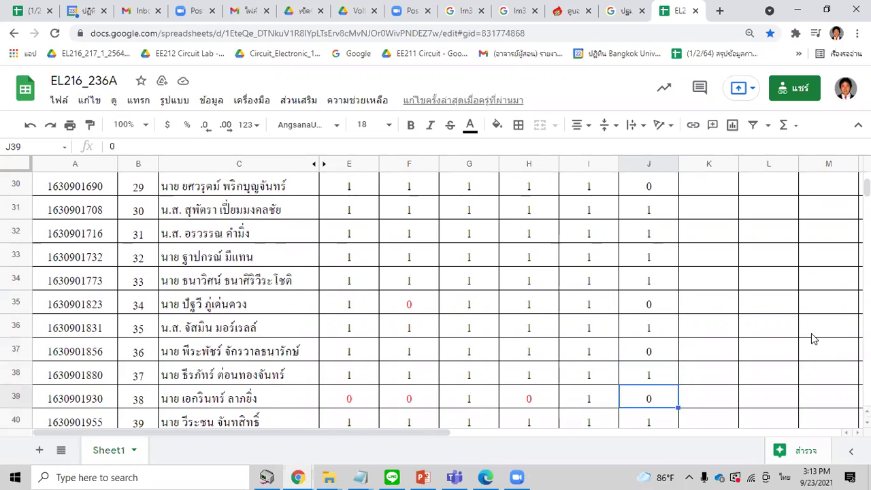
pyautogui.press('Down')
pyautogui.press('Down')
pyautogui.press('Down')
pyautogui.press('Down')
pyautogui.press('Down')
pyautogui.press('Down')
pyautogui.press('Down')
pyautogui.press('Down')
pyautogui.press('Down')
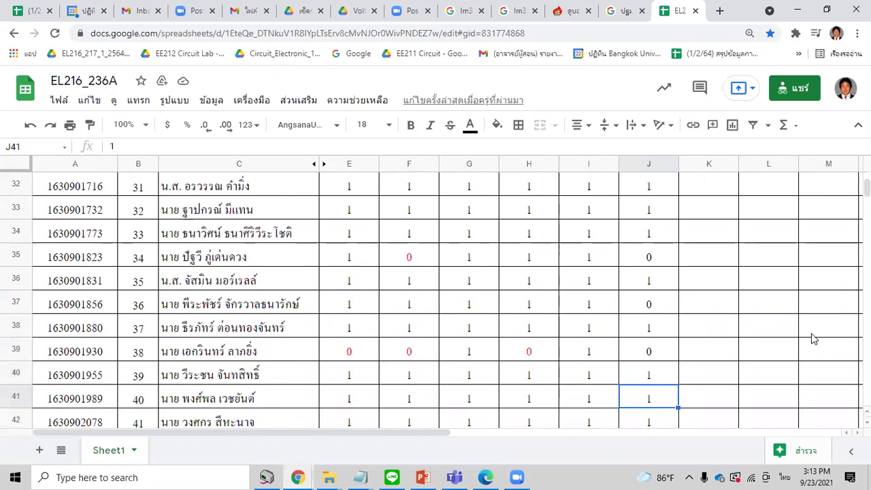
# - Set cell J48 to 1 and inspect the column G entry in row 49
pyautogui.press('Down')
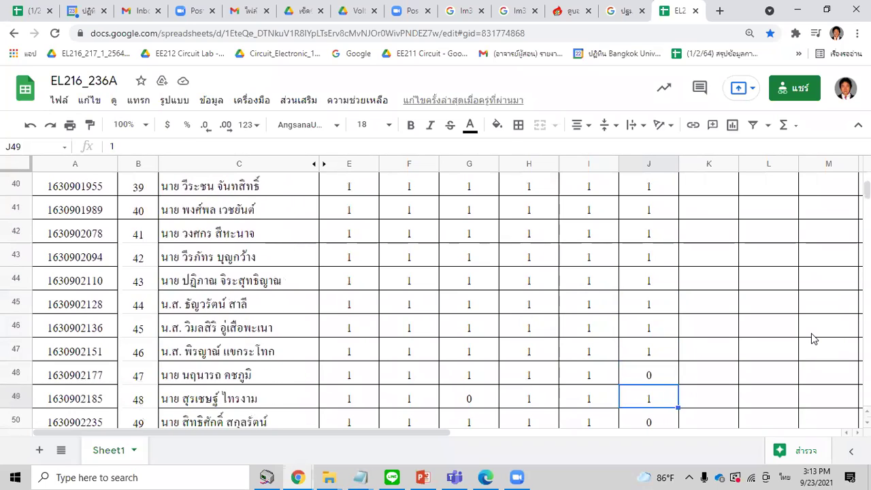
pyautogui.press('Up')
pyautogui.write('1')
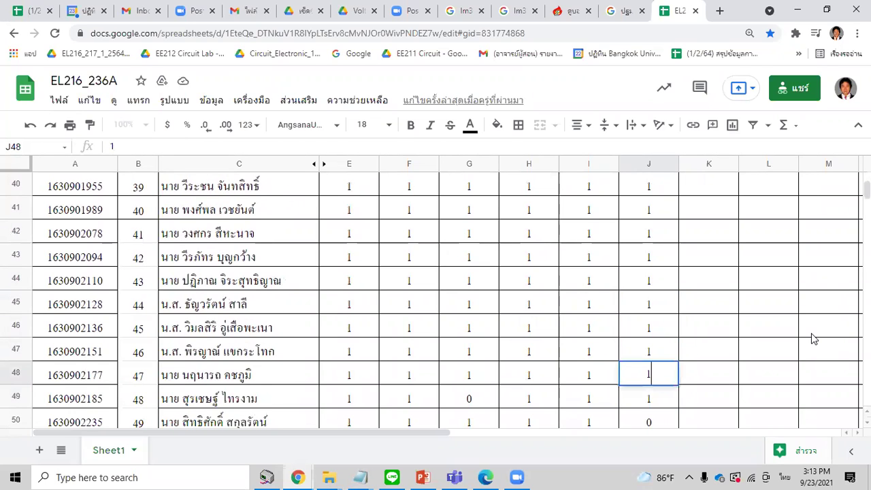
pyautogui.press('Left')
pyautogui.press('Left')
pyautogui.press('Down')
pyautogui.press('Down')
pyautogui.press('Down')
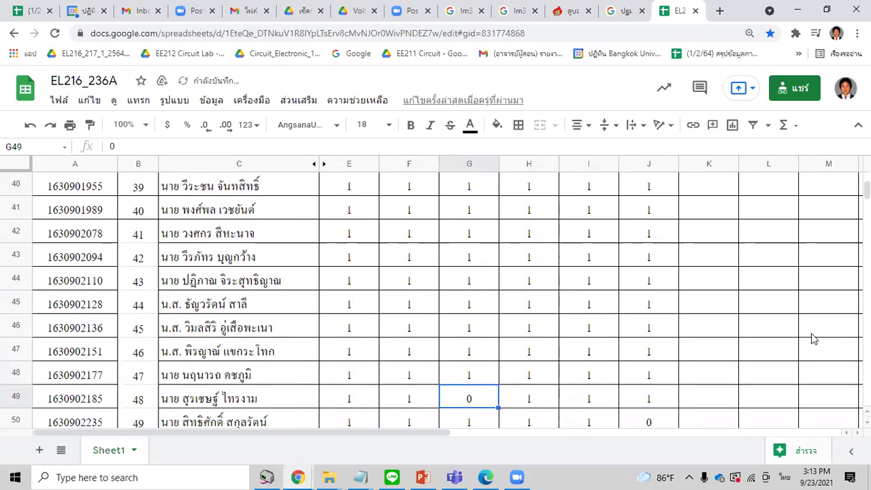
# - Set cell J50 to 1
pyautogui.press('Right')
pyautogui.press('Right')
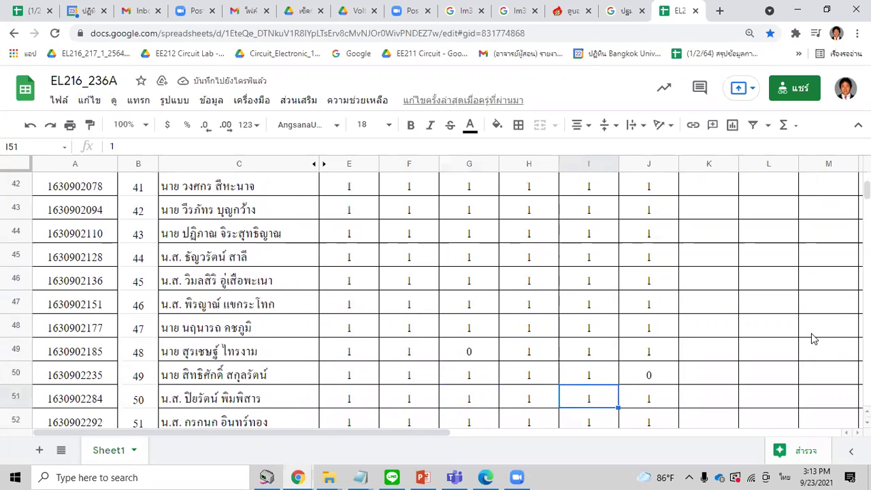
pyautogui.press('Up')
pyautogui.write('1')
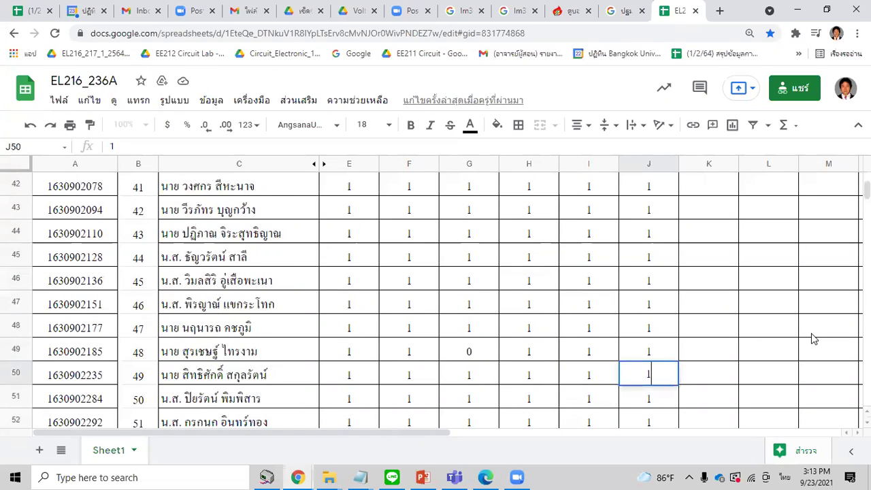
pyautogui.press('Return')
# - Check the remaining column J entries down to the last student in row 72 and minimize the spreadsheet window
pyautogui.press('Down')
pyautogui.press('Down')
pyautogui.press('Down')
pyautogui.press('Down')
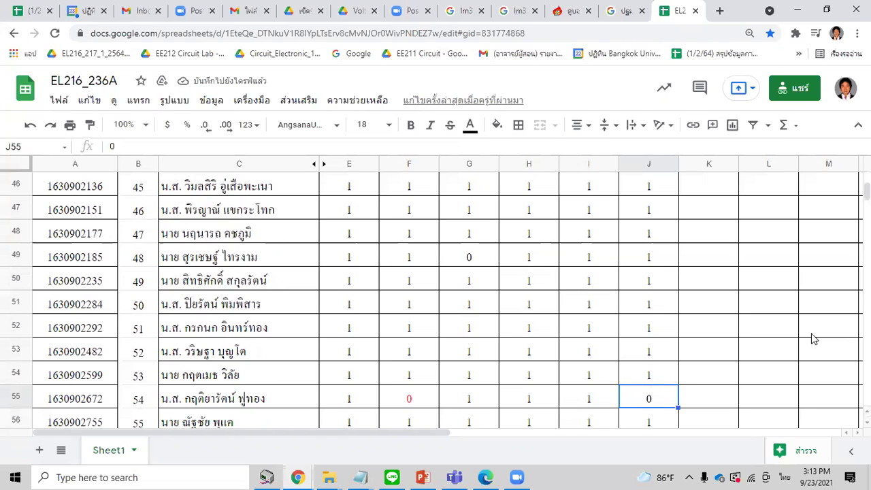
pyautogui.press('Down')
pyautogui.press('Down')
pyautogui.press('Down')
pyautogui.press('Down')
pyautogui.press('Down')
pyautogui.press('Down')
pyautogui.press('Down')
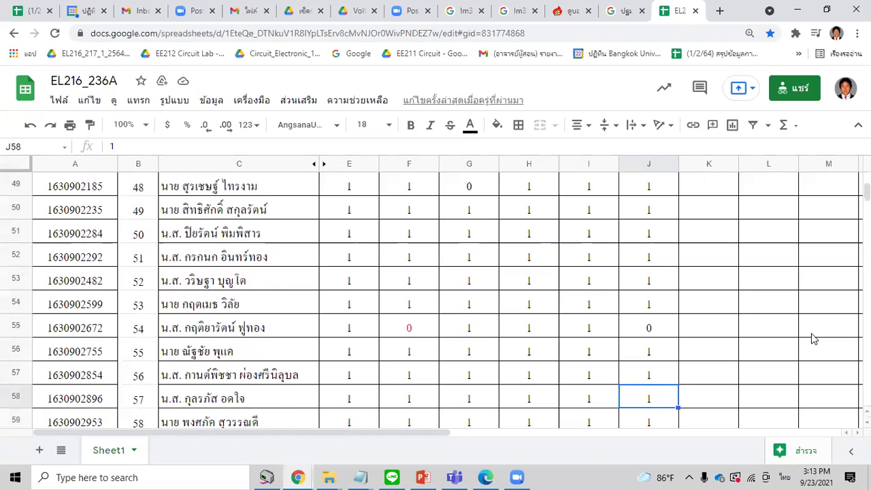
pyautogui.press('Down')
pyautogui.press('Down')
pyautogui.press('Down')
pyautogui.press('Down')
pyautogui.press('Down')
pyautogui.press('Down')
pyautogui.press('Down')
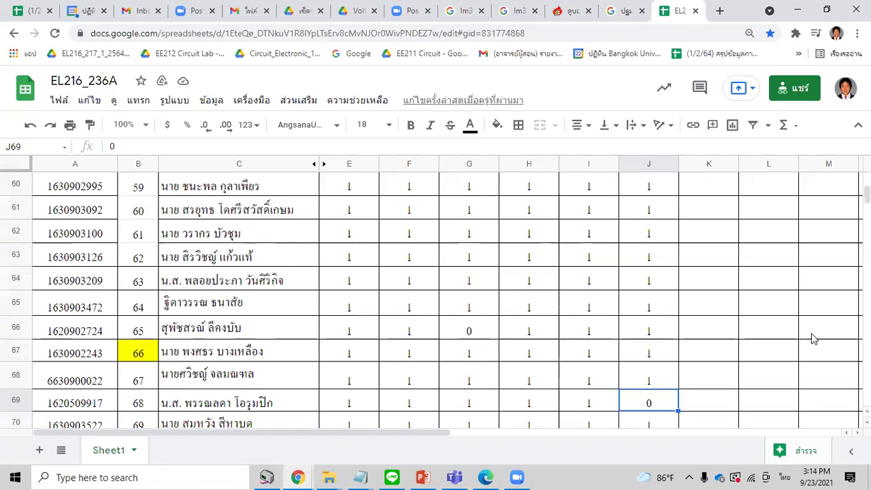
pyautogui.press('Down')
pyautogui.press('Down')
pyautogui.press('Down')
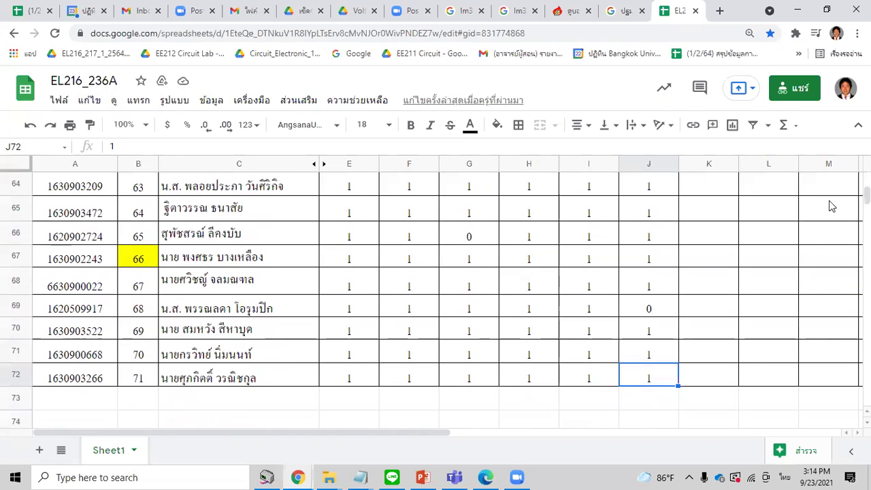
pyautogui.click(798, 10)
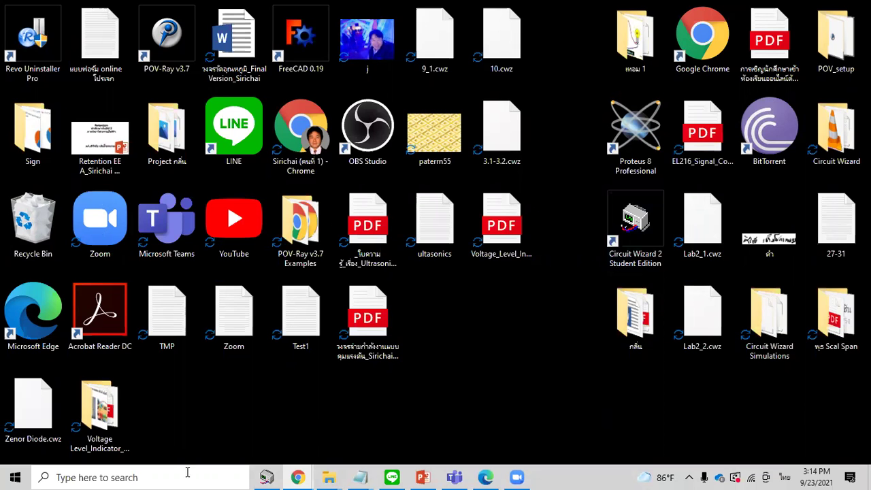
# - View the 12V battery monitor and All in 1 Battery Level Indicator videos on YouTube again and minimize their windows
pyautogui.moveTo(296, 477)
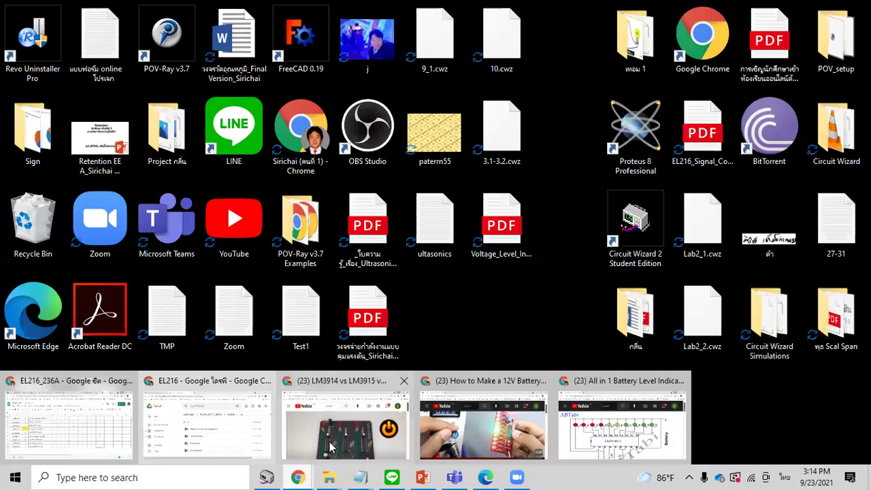
pyautogui.click(452, 425)
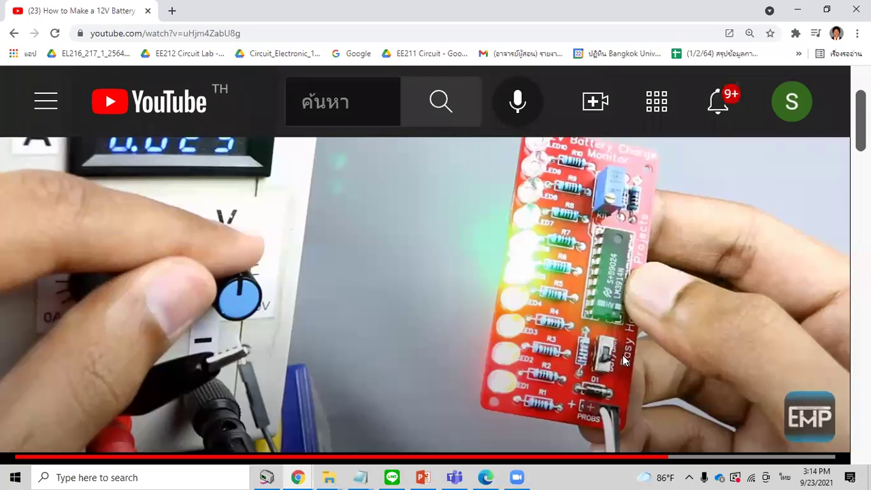
pyautogui.click(312, 475)
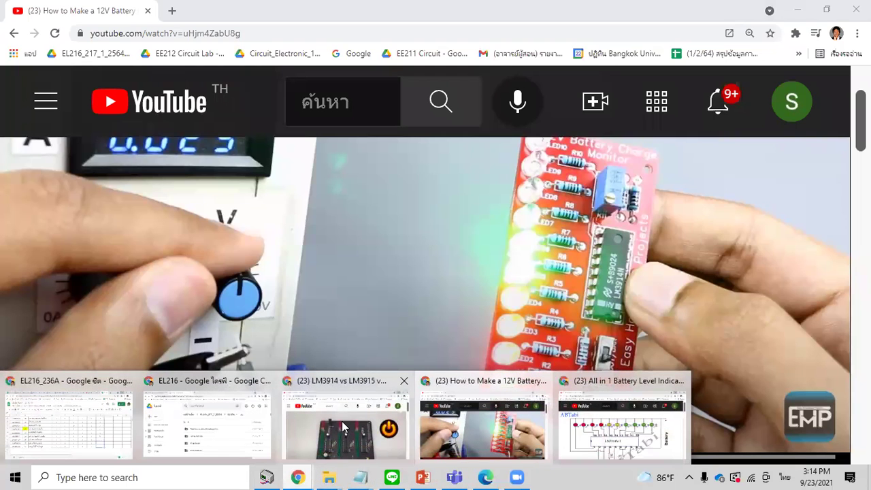
pyautogui.click(592, 425)
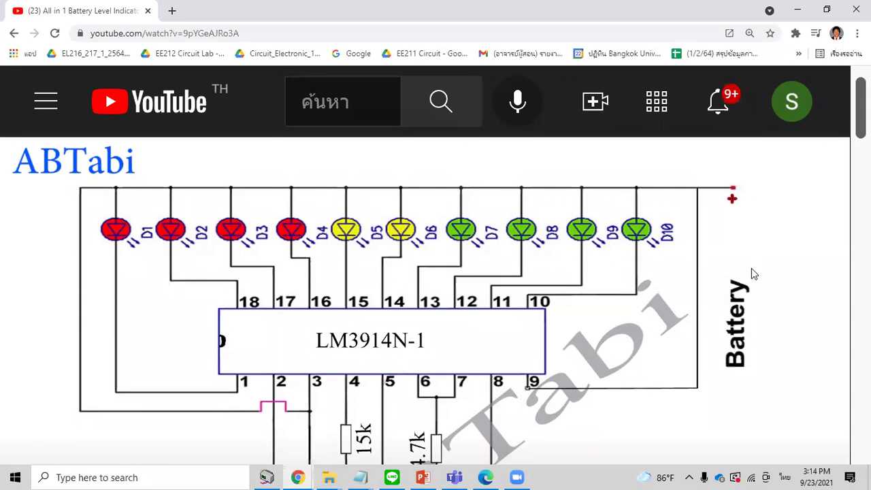
pyautogui.scroll(1, 760, 264)
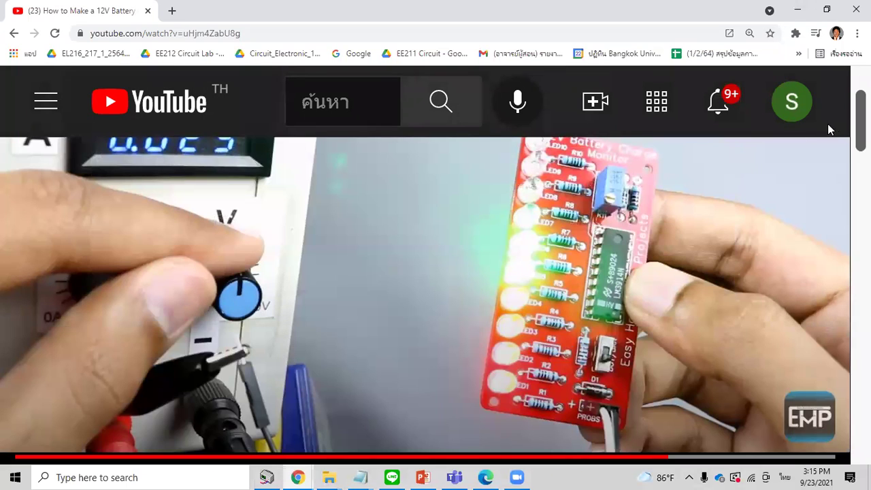
pyautogui.scroll(1, 828, 125)
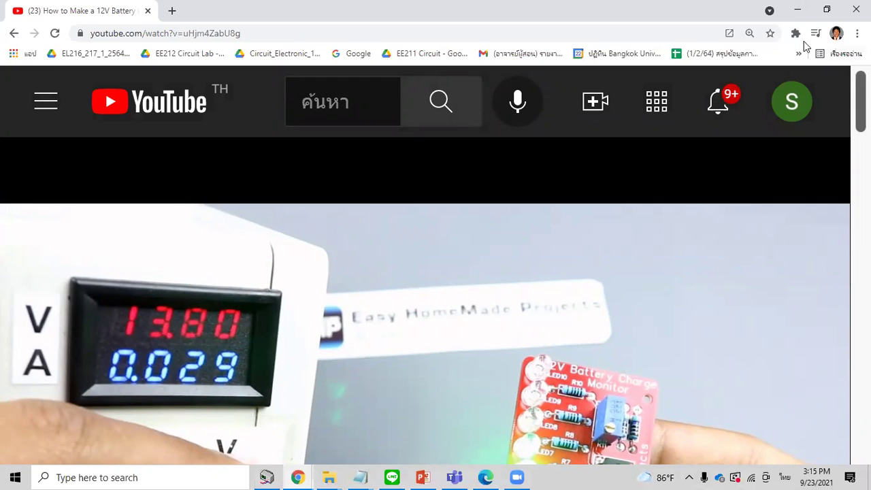
pyautogui.click(797, 10)
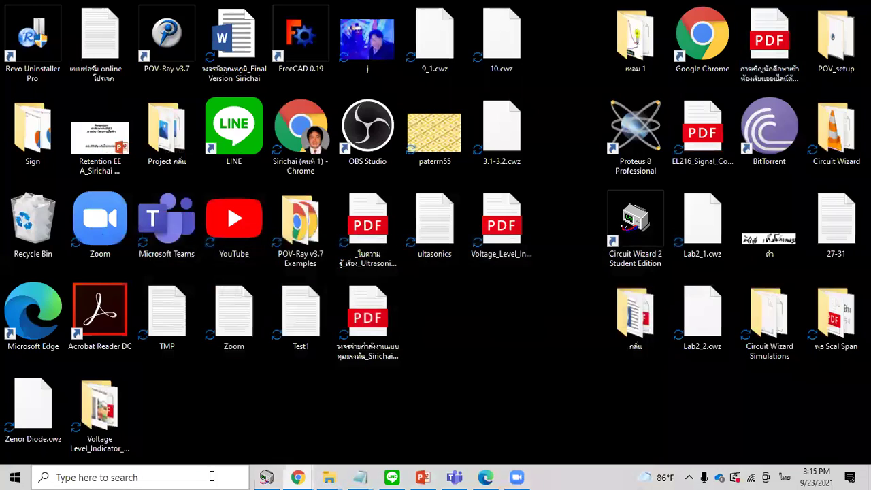
# - Switch to Circuit Wizard, run the 2Zener_BJT_.cwz simulation and lower the input voltage V1 to 12 V
pyautogui.click(266, 478)
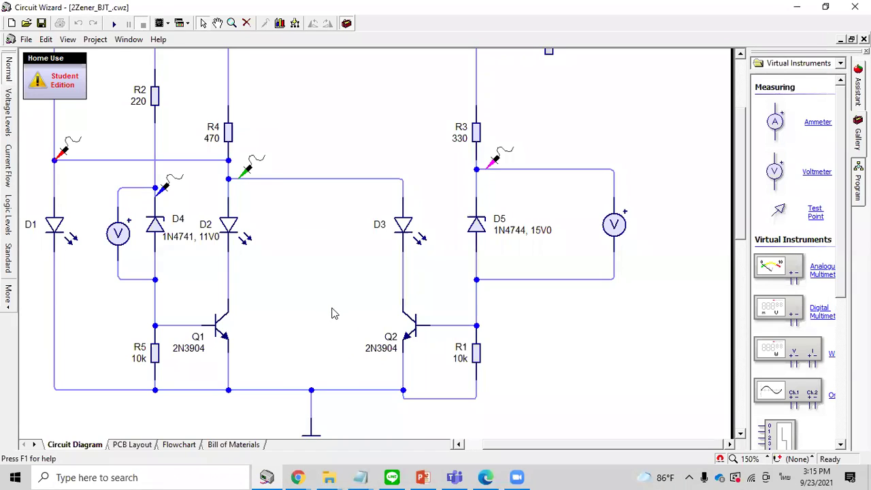
pyautogui.scroll(-3, 331, 313)
pyautogui.scroll(1, 332, 313)
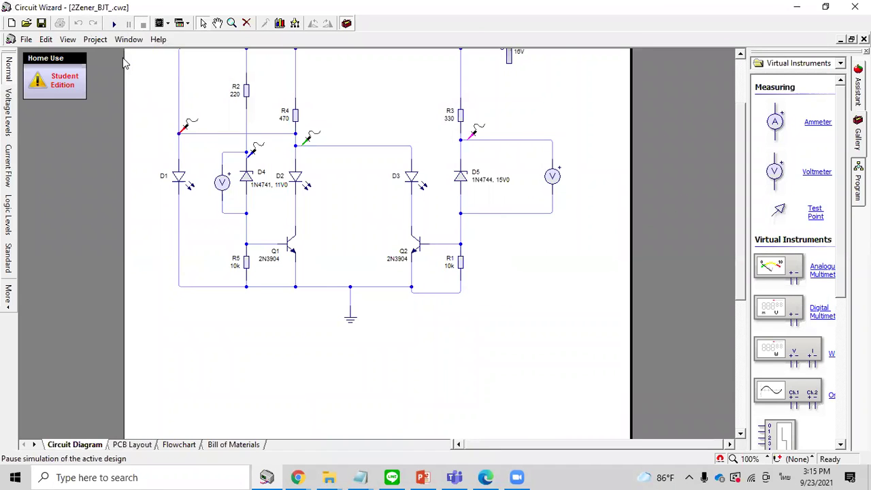
pyautogui.click(114, 23)
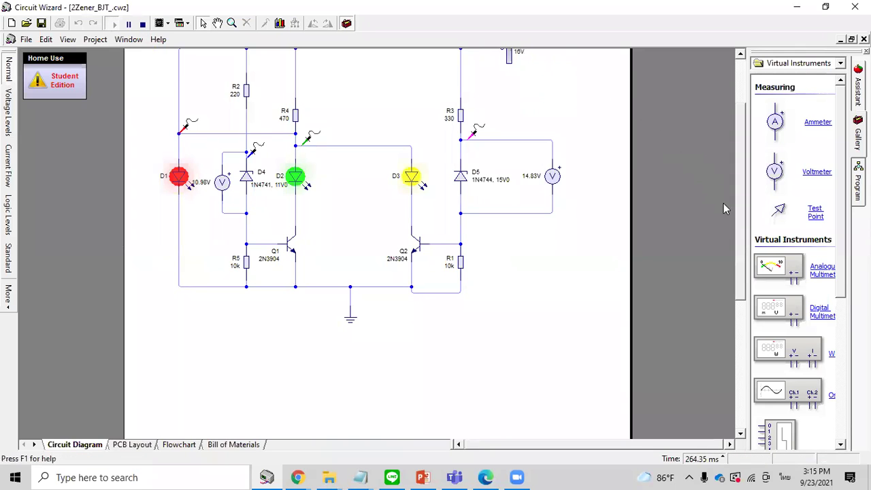
pyautogui.moveTo(741, 245); pyautogui.dragTo(738, 200)
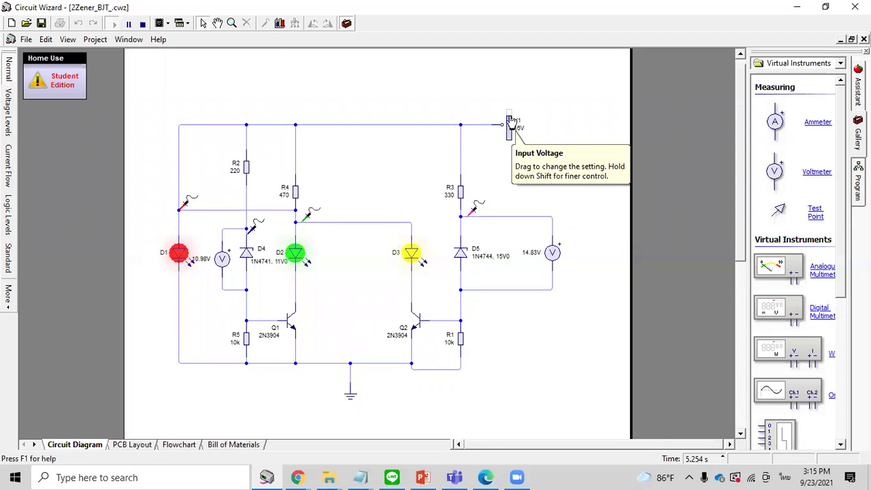
pyautogui.moveTo(512, 122); pyautogui.dragTo(514, 129)
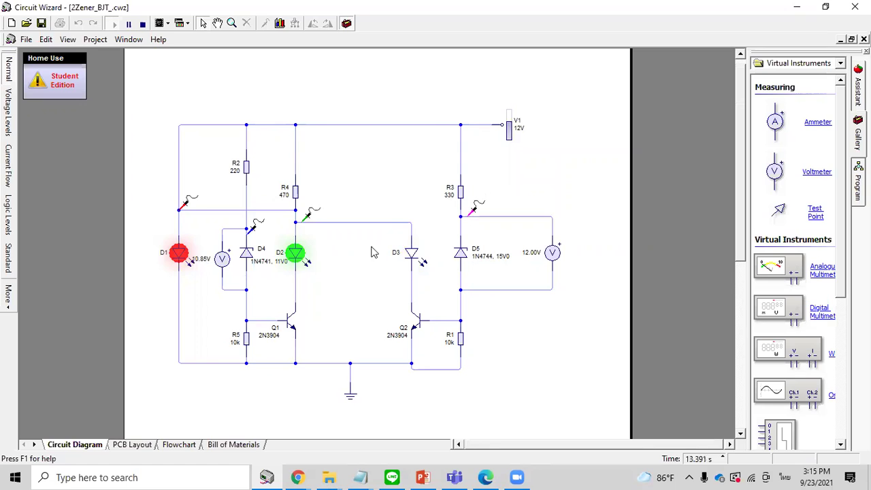
# - Lower the input voltage V1 to 8 V in the running 2Zener_BJT_.cwz simulation
pyautogui.click(514, 131)
pyautogui.click(511, 129)
pyautogui.click(511, 129)
pyautogui.click(510, 133)
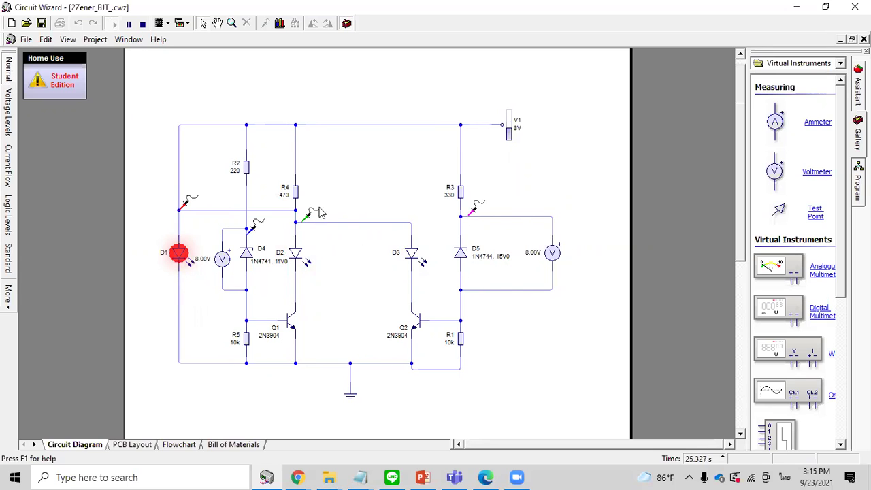
# - Switch to Teams and find the General channel post with the Voltage_Level_Indicator_Circuit lesson files
pyautogui.click(454, 477)
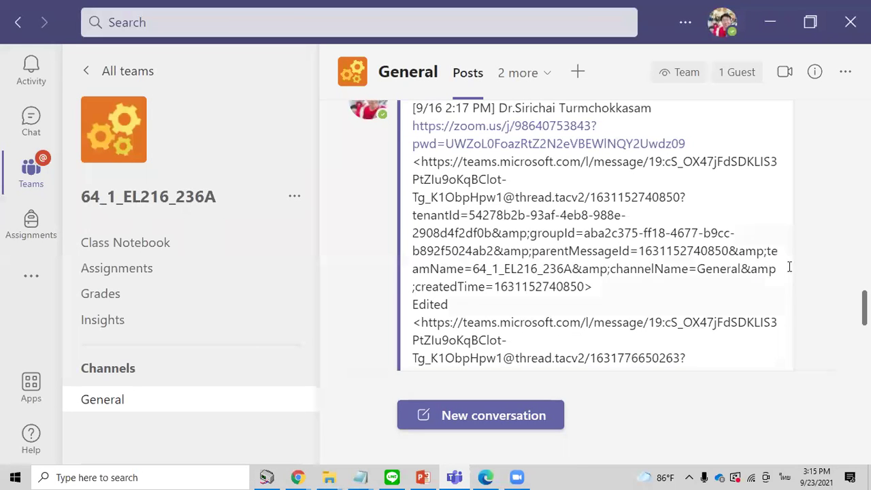
pyautogui.scroll(-5, 776, 272)
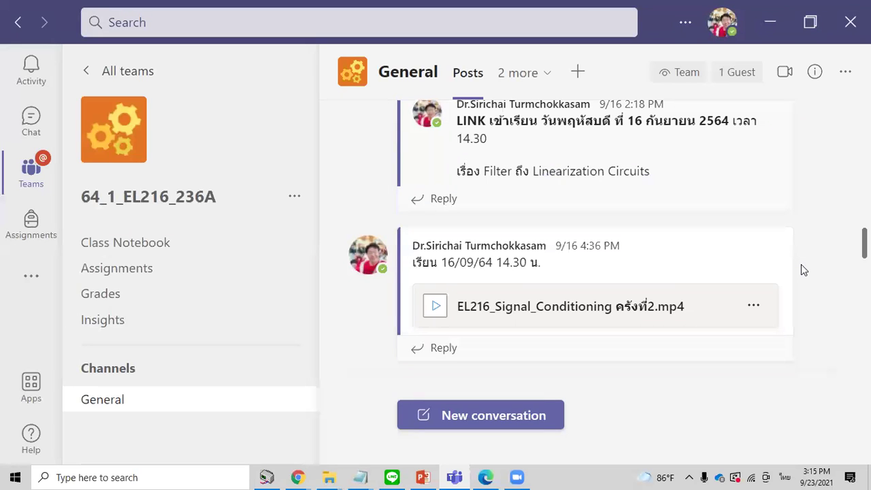
pyautogui.scroll(-3, 727, 246)
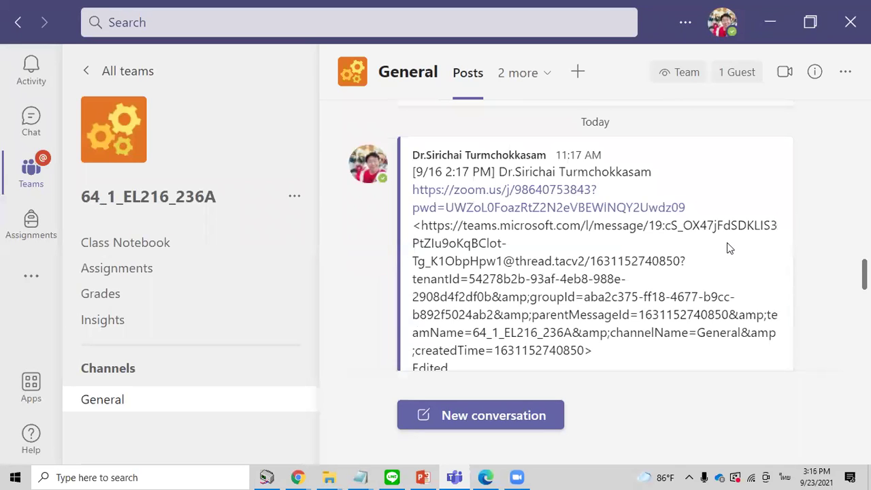
pyautogui.scroll(-5, 729, 248)
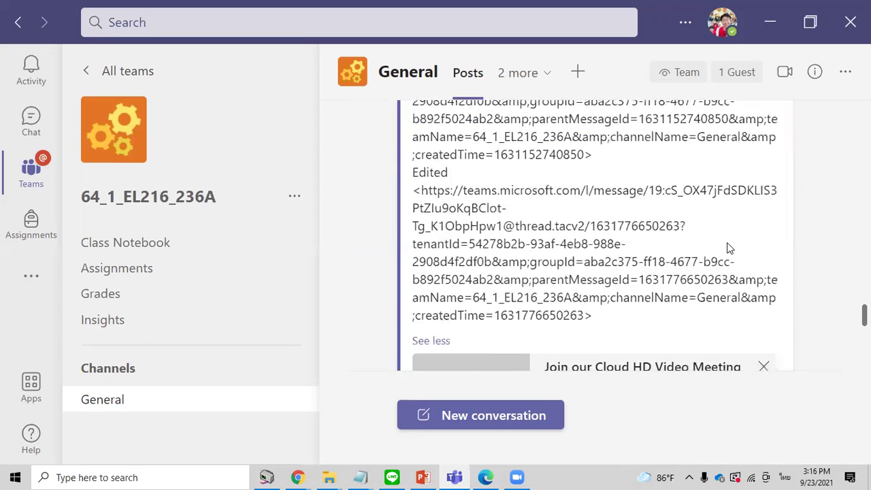
pyautogui.scroll(-3, 729, 248)
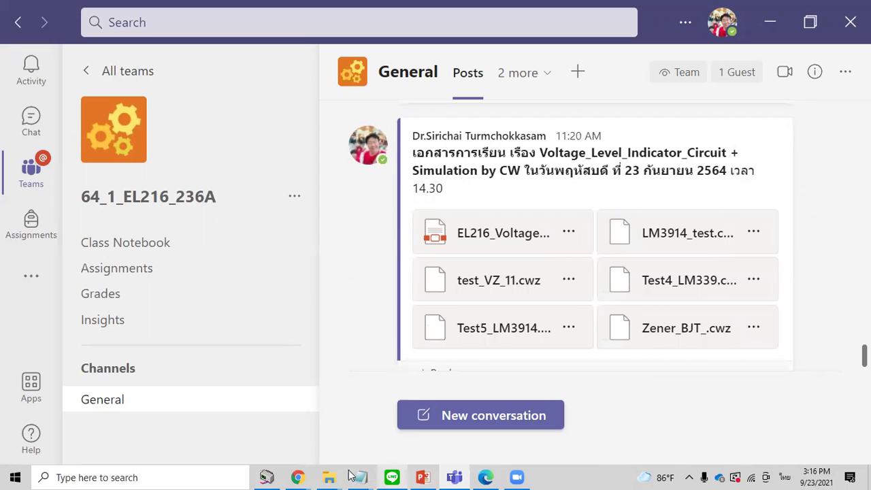
pyautogui.click(268, 477)
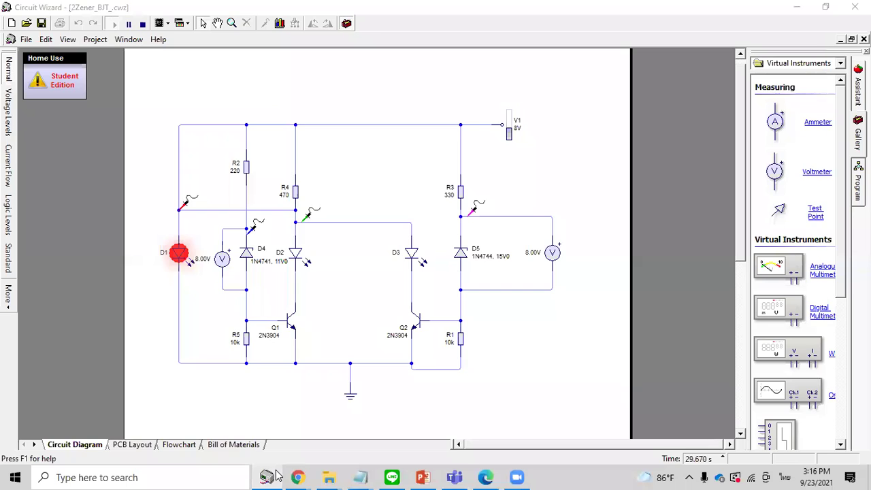
pyautogui.click(272, 477)
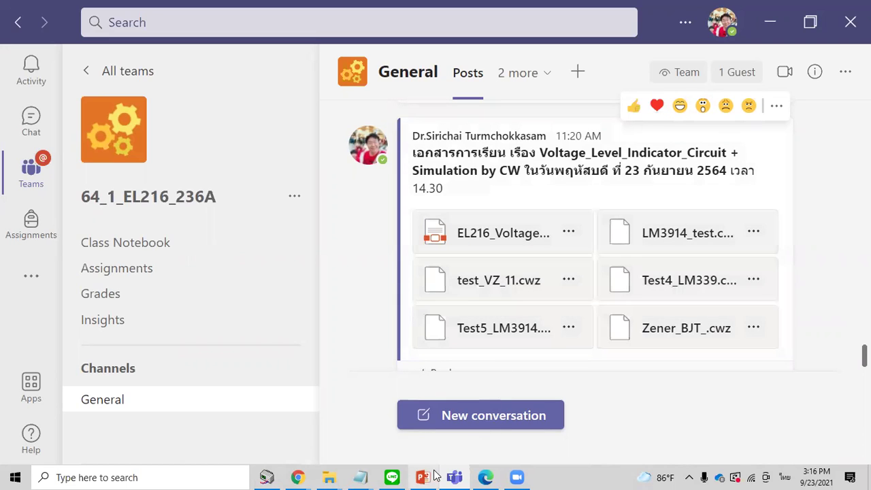
# - Switch back to Circuit Wizard, open the 1test_VZ_11.cwz circuit and run its simulation
pyautogui.click(267, 477)
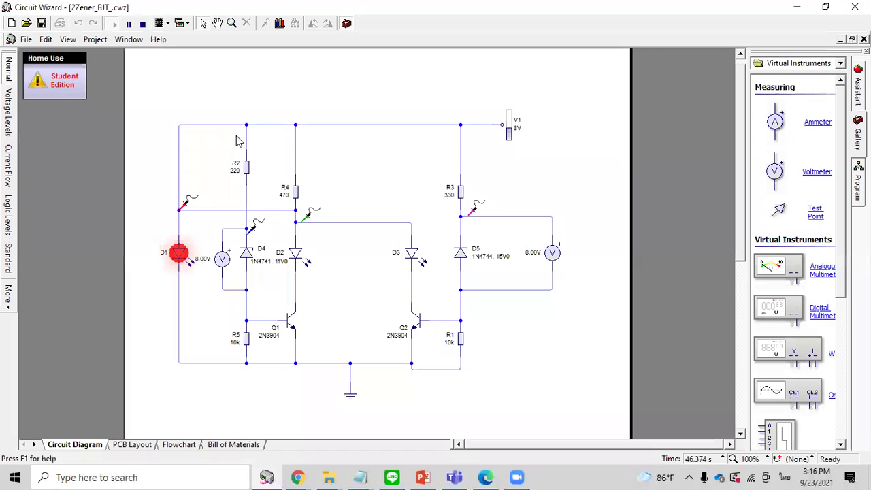
pyautogui.click(26, 23)
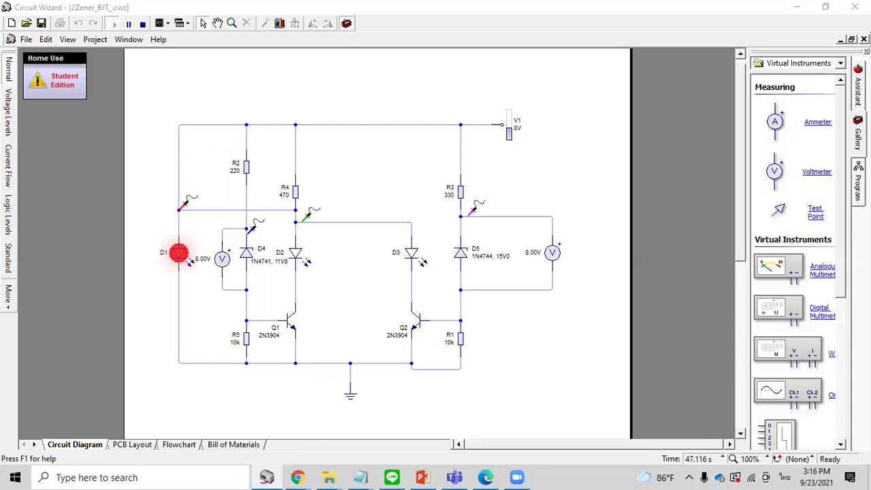
pyautogui.hotkey('ctrl', 'Tab')
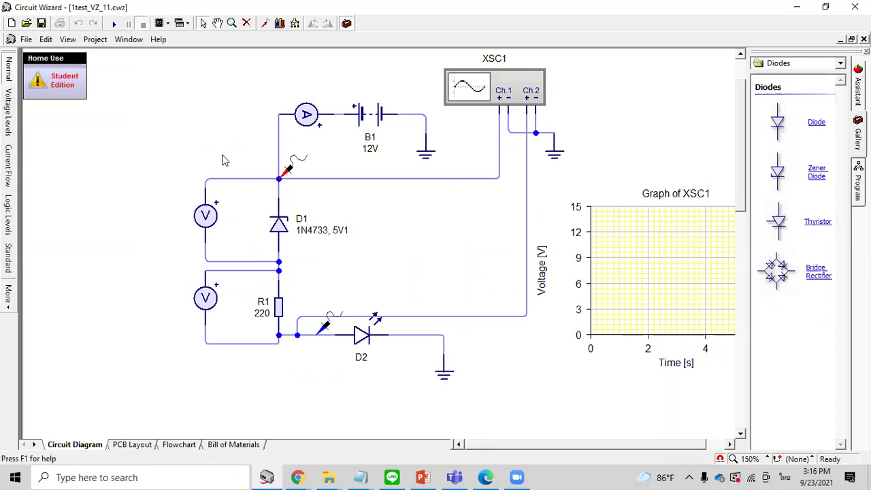
pyautogui.click(114, 23)
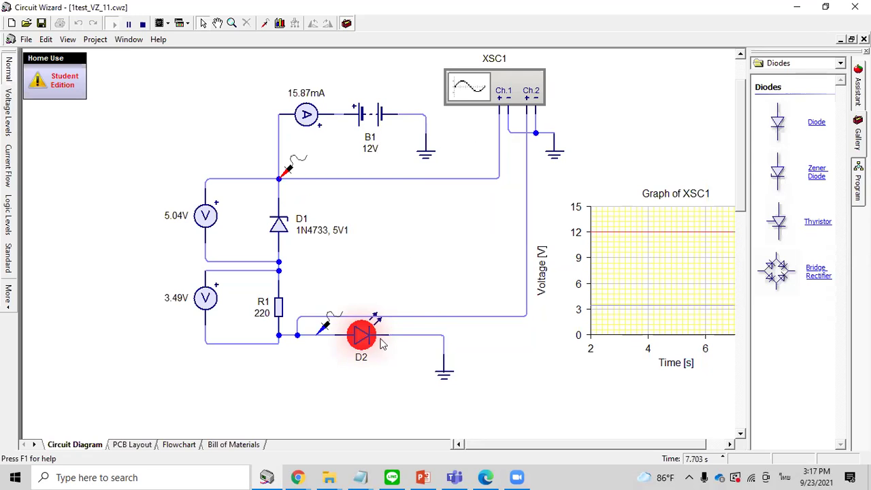
# - Set battery B1 to 7 V in the running simulation
pyautogui.doubleClick(371, 137)
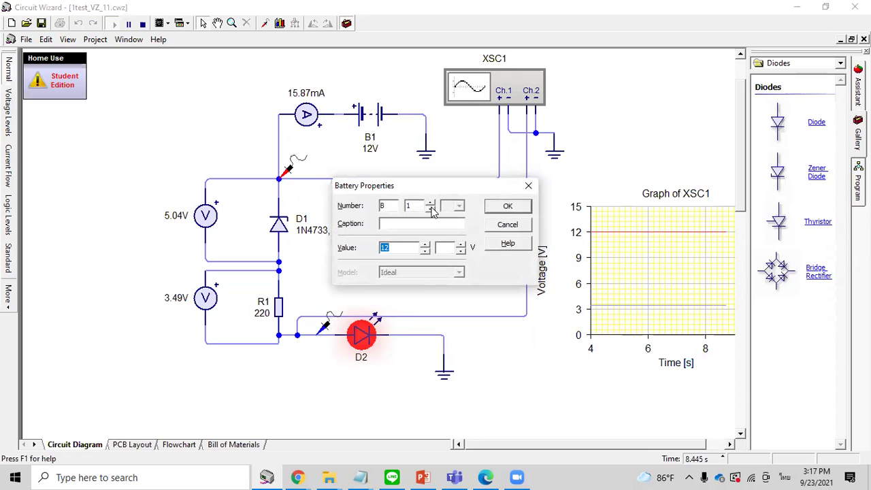
pyautogui.write('7')
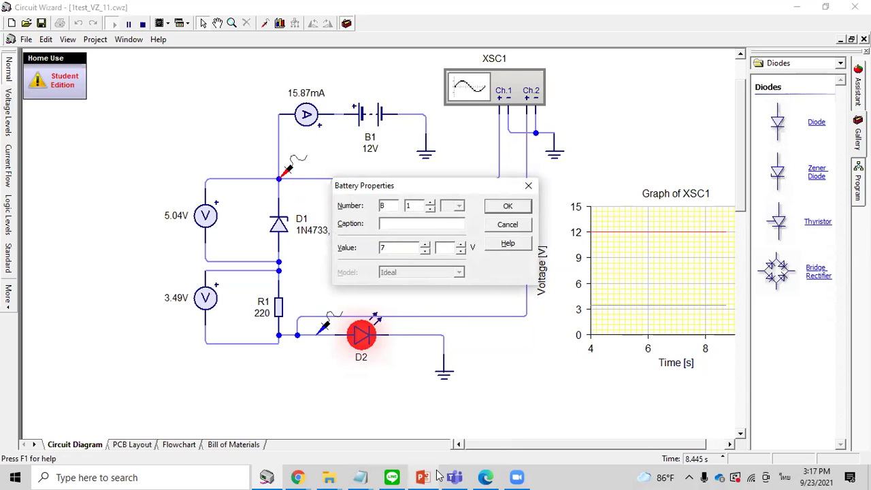
pyautogui.press('Return')
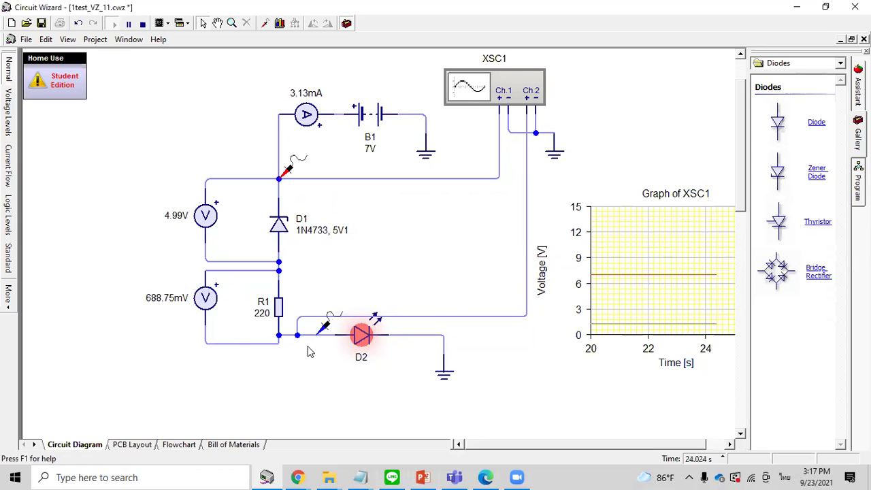
# - Lower battery B1 to 6.8 V and after that to 6 V
pyautogui.doubleClick(374, 115)
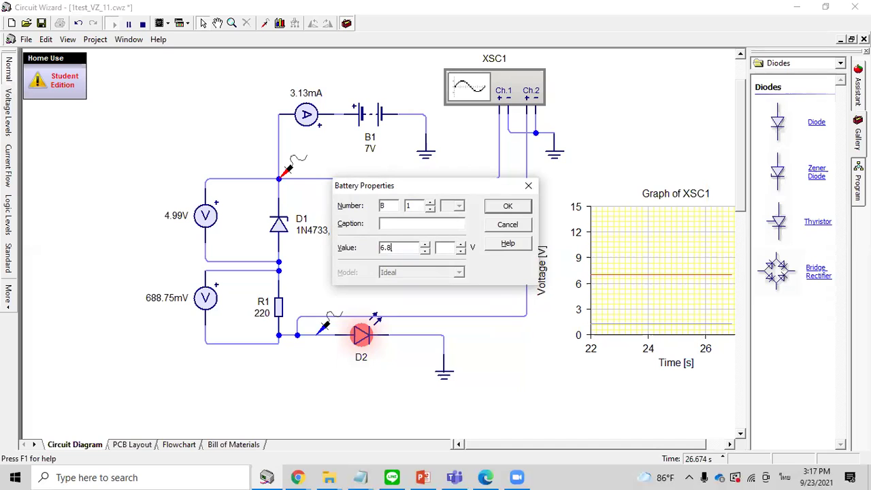
pyautogui.press('Return')
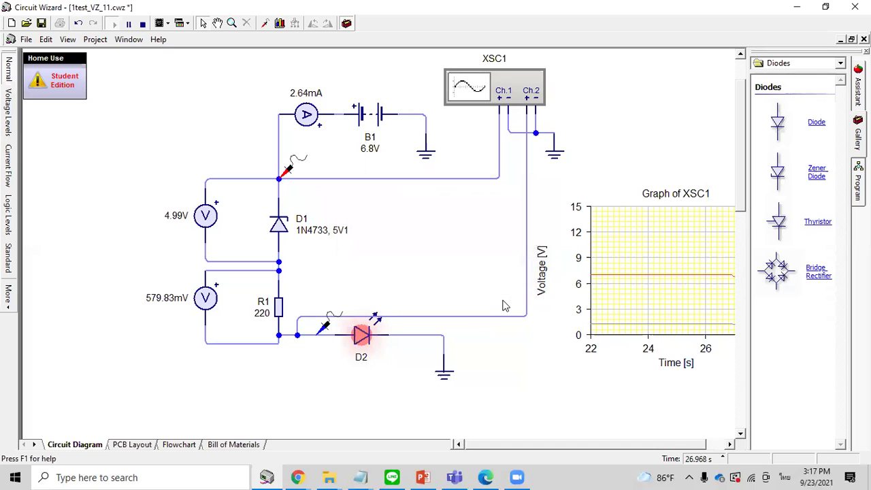
pyautogui.doubleClick(371, 152)
pyautogui.write('6')
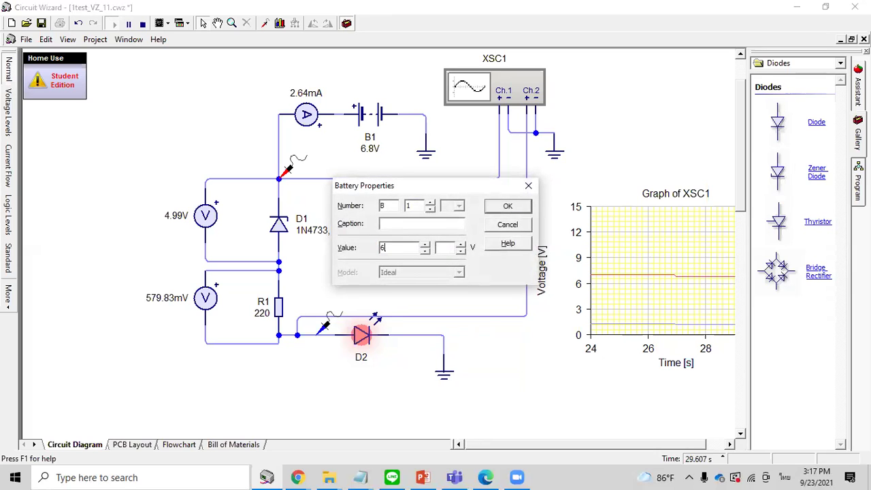
pyautogui.press('Return')
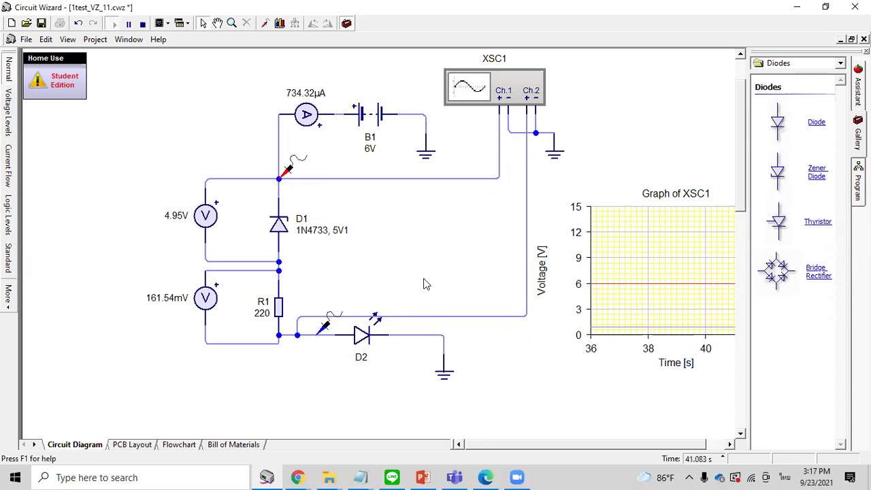
# - Raise battery B1 to 7 V and after that to 12 V
pyautogui.doubleClick(367, 156)
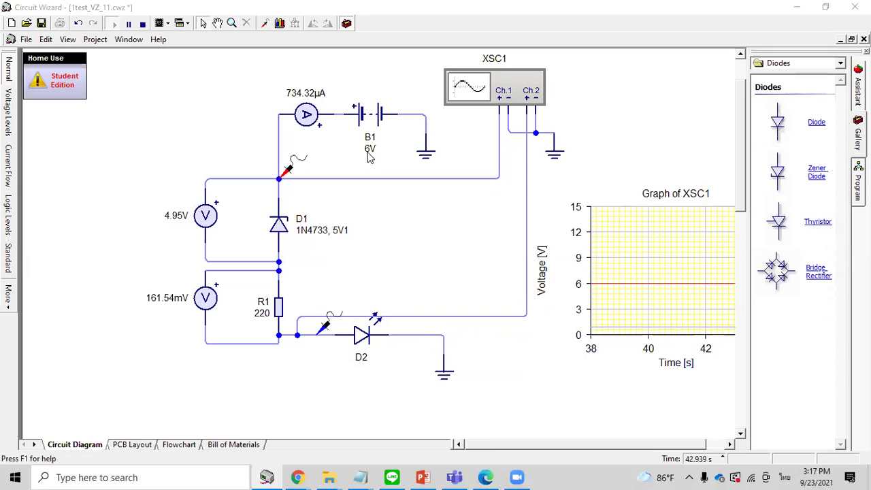
pyautogui.write('7')
pyautogui.press('Return')
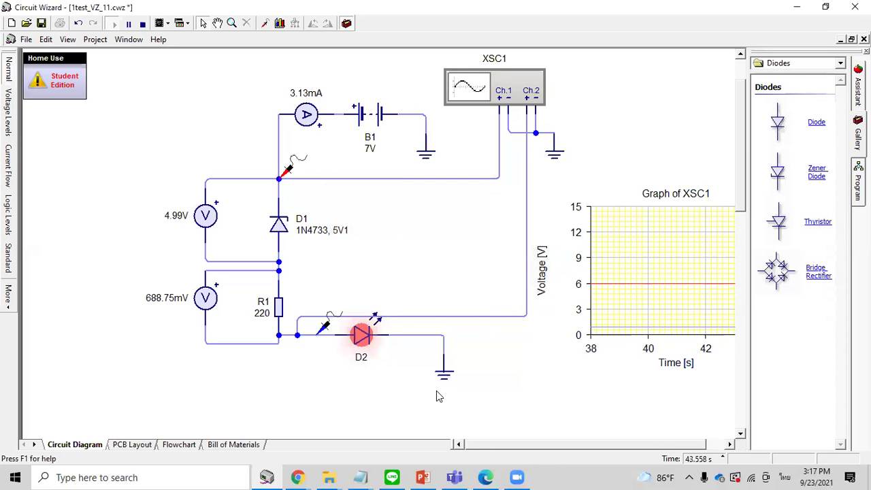
pyautogui.doubleClick(369, 143)
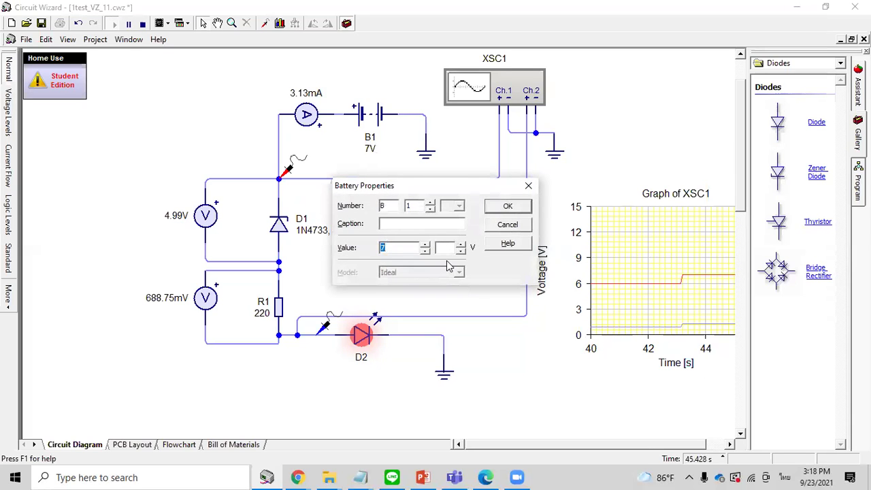
pyautogui.press('Return')
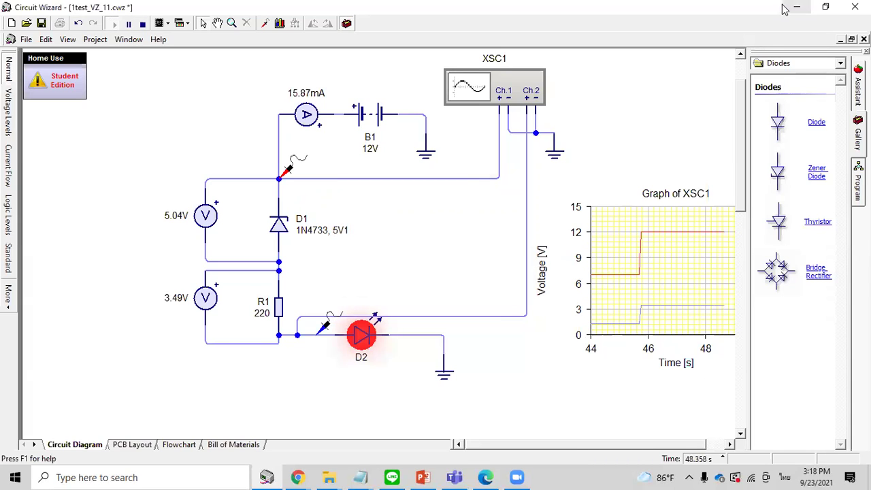
# - View the posted circuit files in Teams again and minimize its window
pyautogui.click(456, 476)
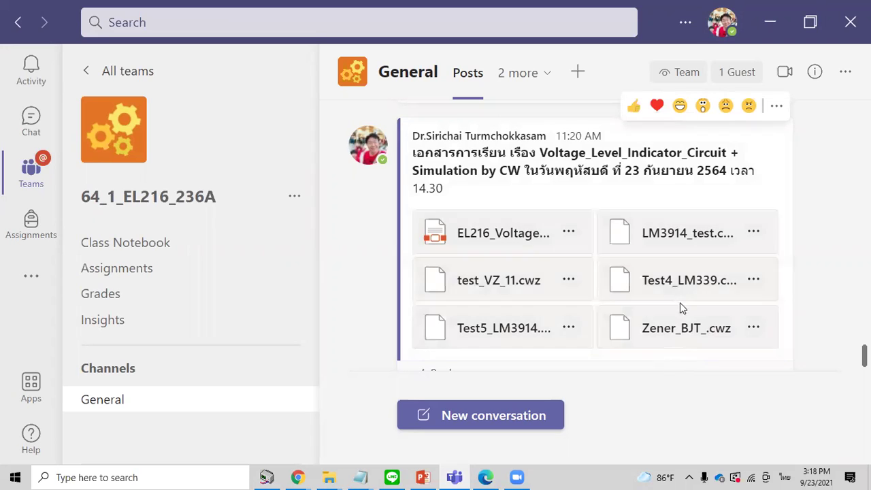
pyautogui.click(770, 22)
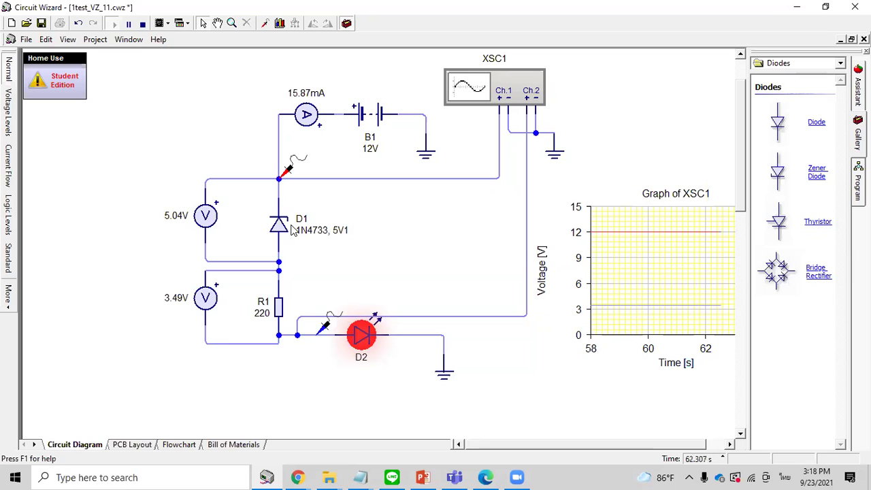
# - Stop the simulation and change the Zener diode D1 model to 1N4739, 9V1
pyautogui.doubleClick(339, 233)
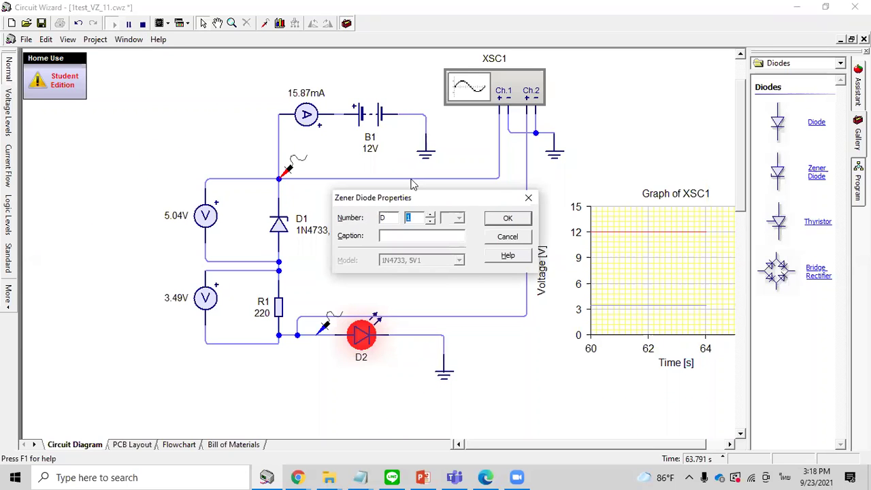
pyautogui.click(508, 218)
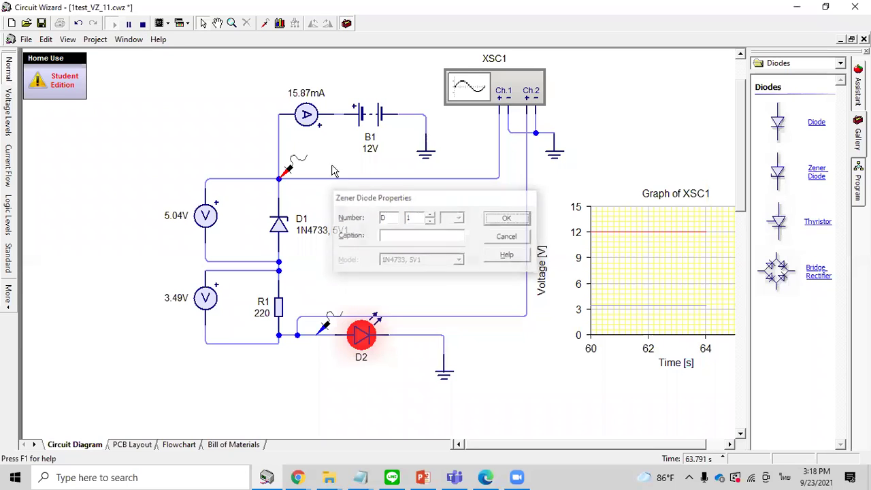
pyautogui.click(142, 23)
pyautogui.doubleClick(294, 237)
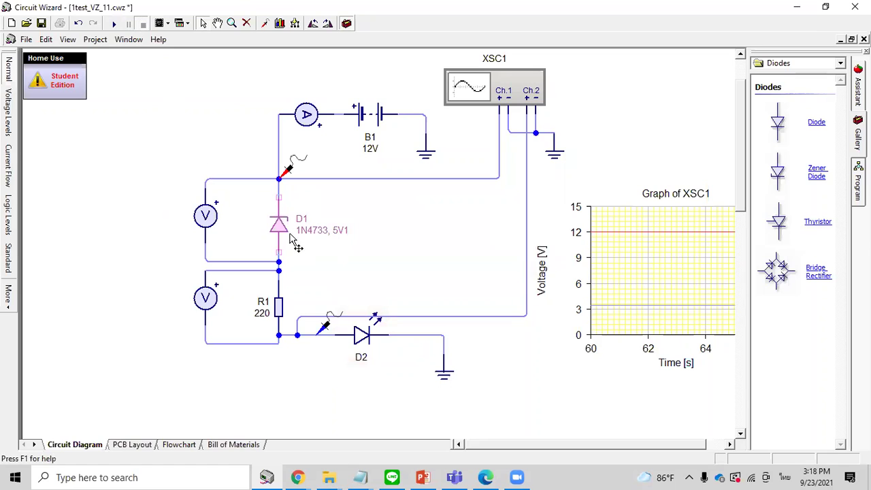
pyautogui.click(459, 260)
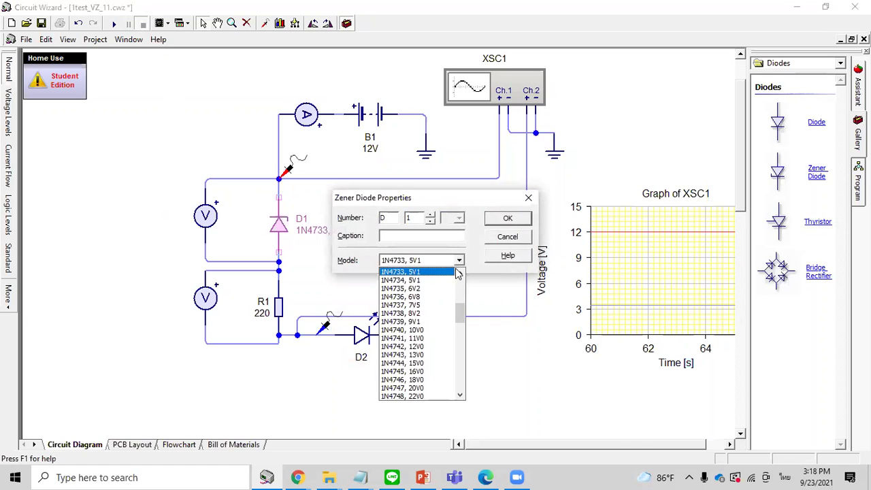
pyautogui.click(447, 322)
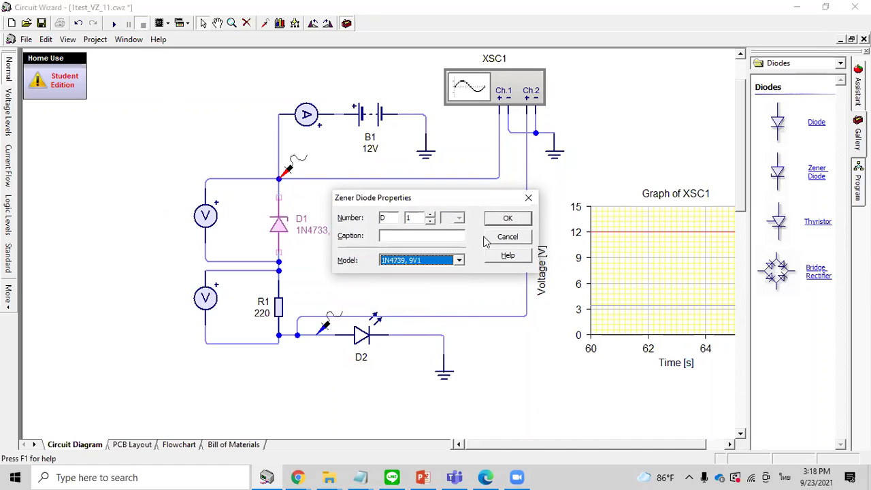
pyautogui.click(506, 219)
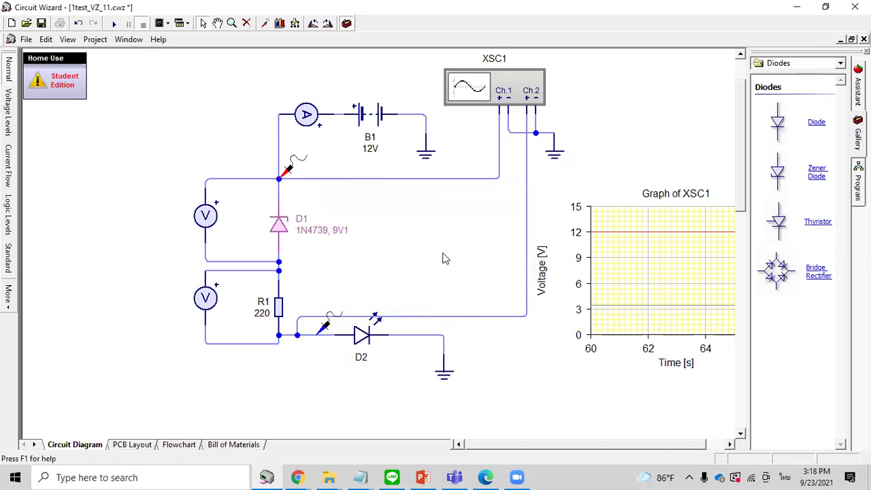
# - Run the simulation with the new Zener diode and set battery B1 to 10 V
pyautogui.click(114, 23)
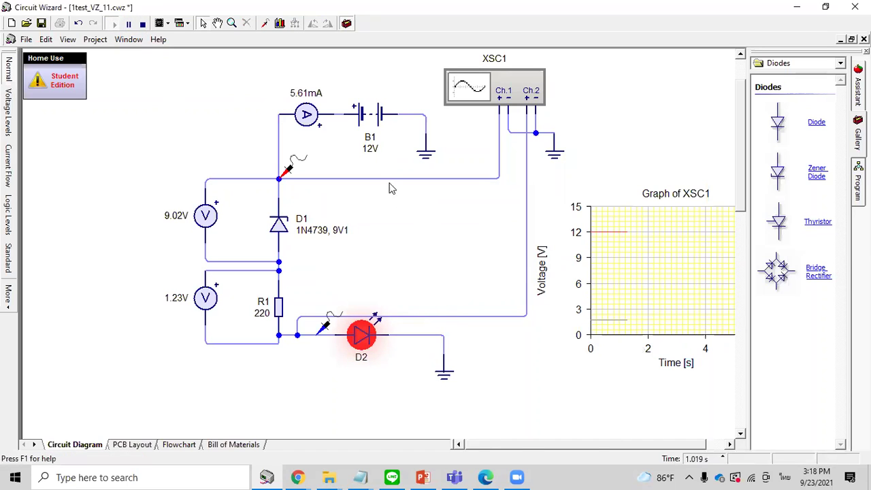
pyautogui.doubleClick(369, 150)
pyautogui.write('10')
pyautogui.click(509, 207)
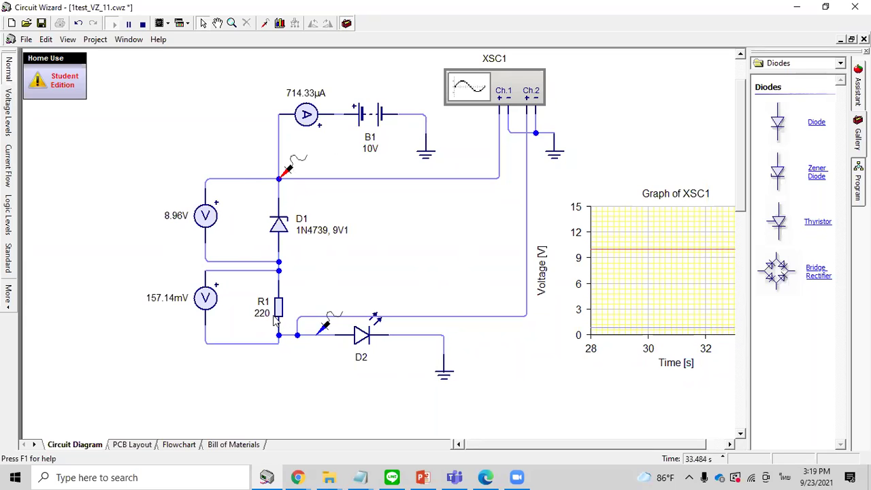
# - Check the properties of Zener diode D1 and close them without changes
pyautogui.moveTo(277, 222)
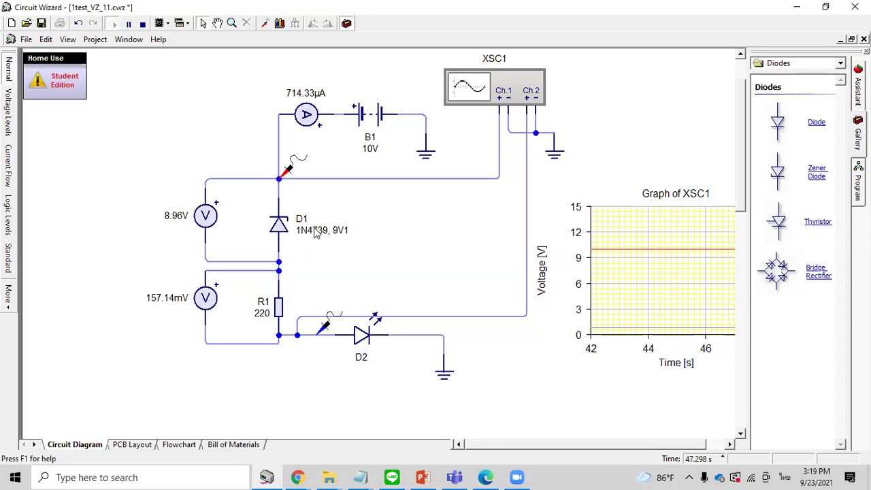
pyautogui.moveTo(279, 226)
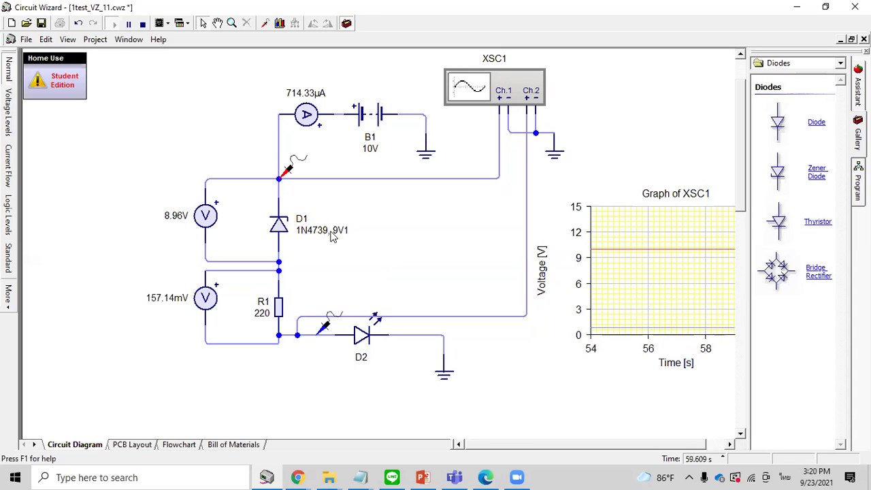
pyautogui.doubleClick(287, 231)
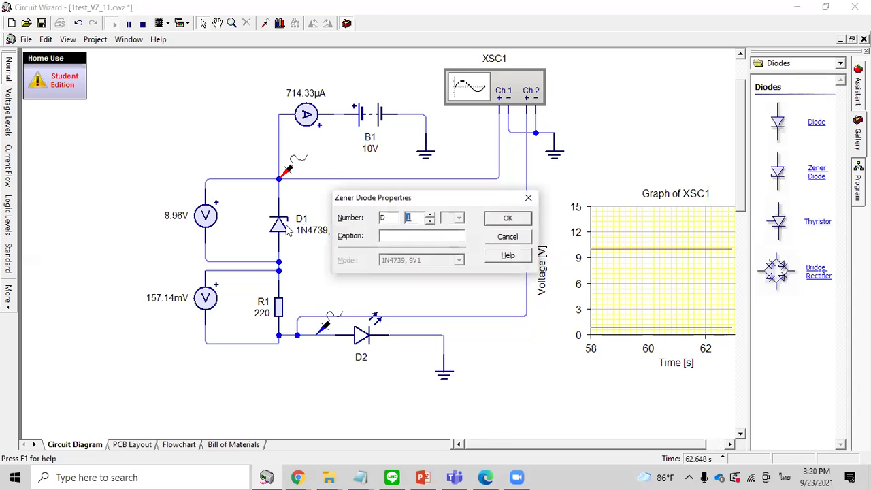
pyautogui.click(527, 199)
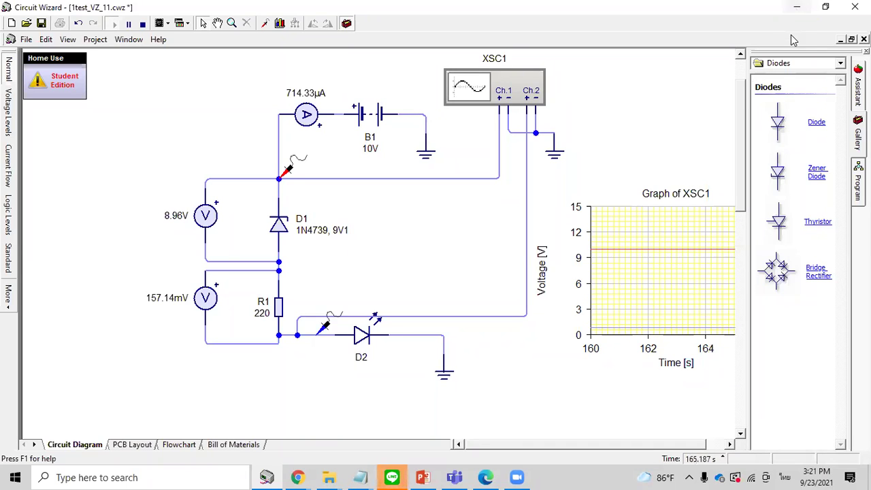
# - Minimize Circuit Wizard, check the turned-in counts in the Teams class assignments and minimize Teams
pyautogui.click(797, 7)
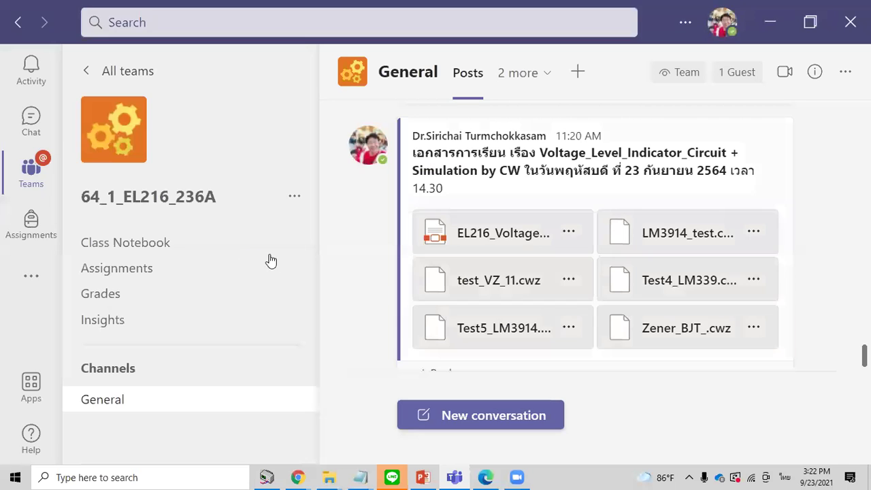
pyautogui.click(181, 275)
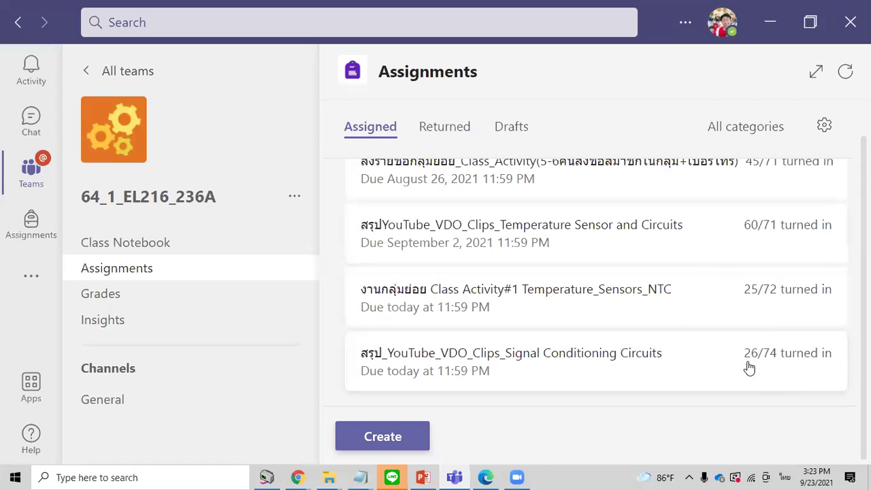
pyautogui.click(774, 26)
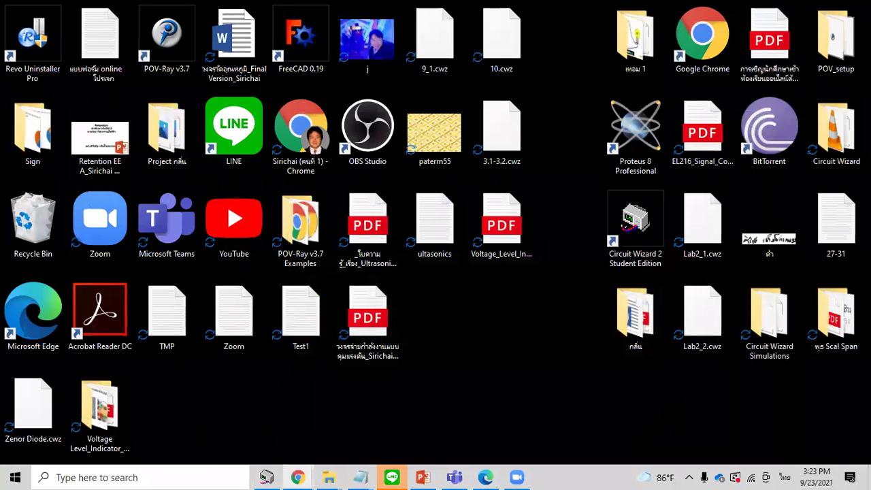